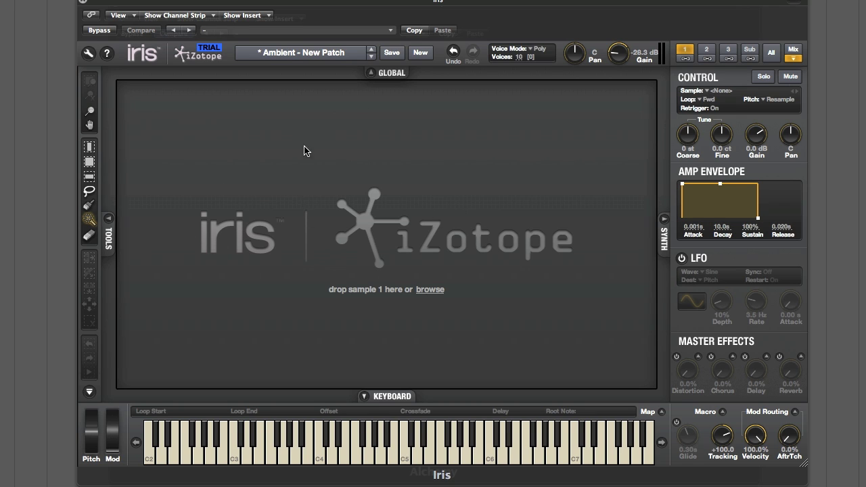
Step: Load the Tara Voice C3 sample from the Vocals folder into slot 1
{"action": "left_click", "coordinate": [430, 290]}
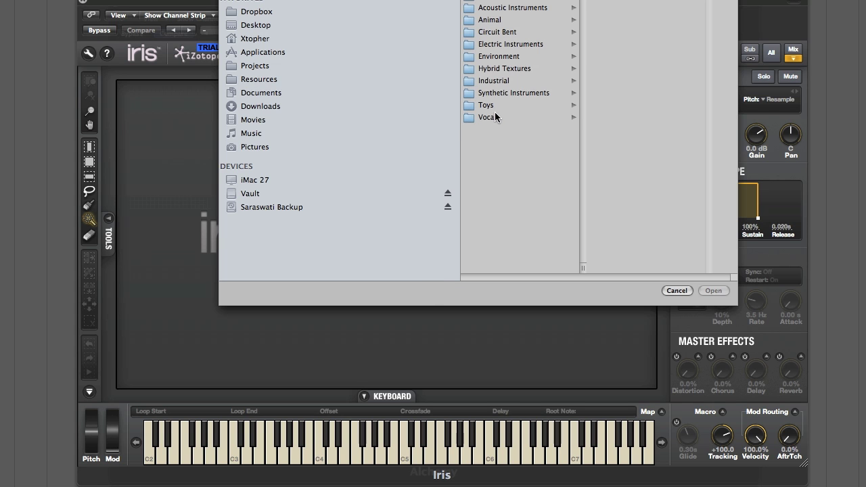
{"action": "left_click", "coordinate": [495, 116]}
{"action": "double_click", "coordinate": [626, 120]}
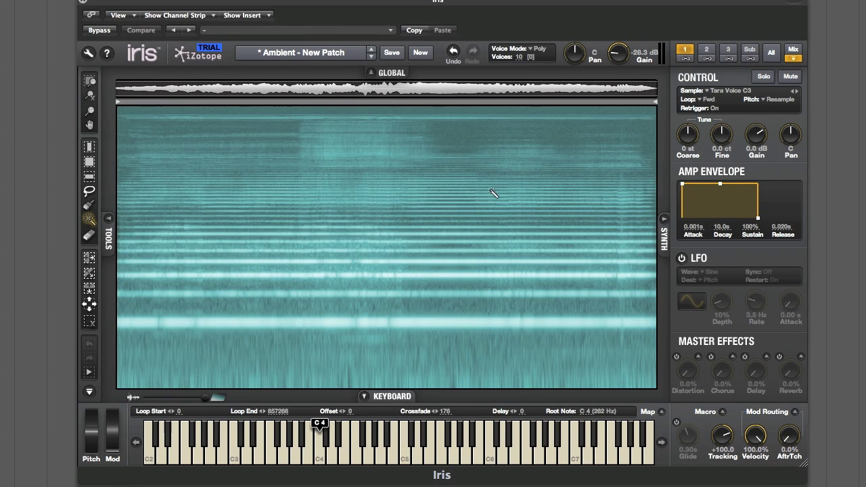
Step: Magic-wand select ten bright harmonic bands across the vocal spectrogram
{"action": "left_click", "coordinate": [257, 242]}
{"action": "left_click", "coordinate": [156, 327], "text": "shift"}
{"action": "left_click", "coordinate": [267, 164], "text": "shift"}
{"action": "left_click", "coordinate": [382, 192], "text": "shift"}
{"action": "left_click", "coordinate": [365, 275], "text": "shift"}
{"action": "left_click", "coordinate": [392, 324], "text": "shift"}
{"action": "left_click", "coordinate": [558, 323], "text": "shift"}
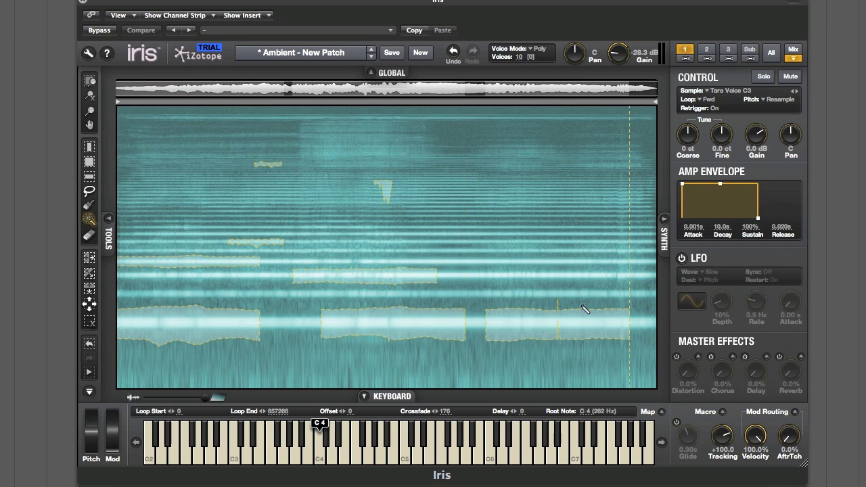
{"action": "left_click", "coordinate": [464, 202], "text": "shift"}
{"action": "left_click", "coordinate": [589, 233], "text": "shift"}
{"action": "left_click", "coordinate": [577, 134], "text": "shift"}
Step: Audition the selection on C4, add three more spectral islands, and blend toward the waveform view
{"action": "key", "text": "a"}
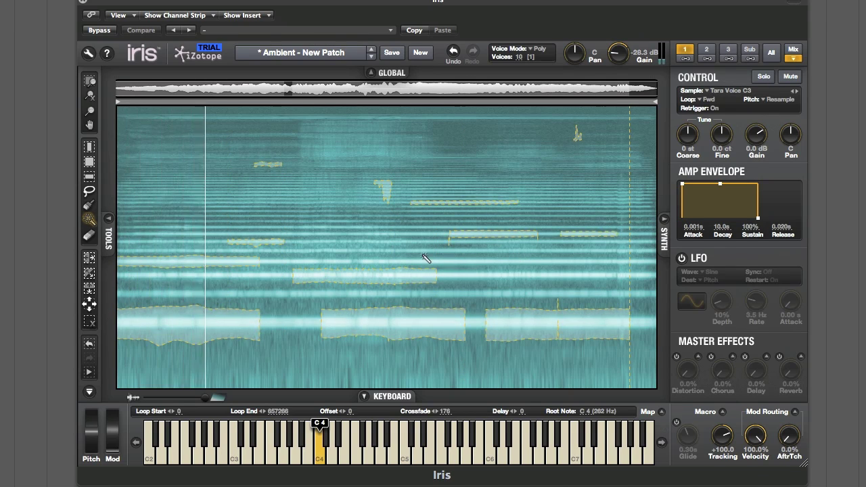
{"action": "left_click", "coordinate": [190, 202], "text": "shift"}
{"action": "left_click", "coordinate": [177, 229], "text": "shift"}
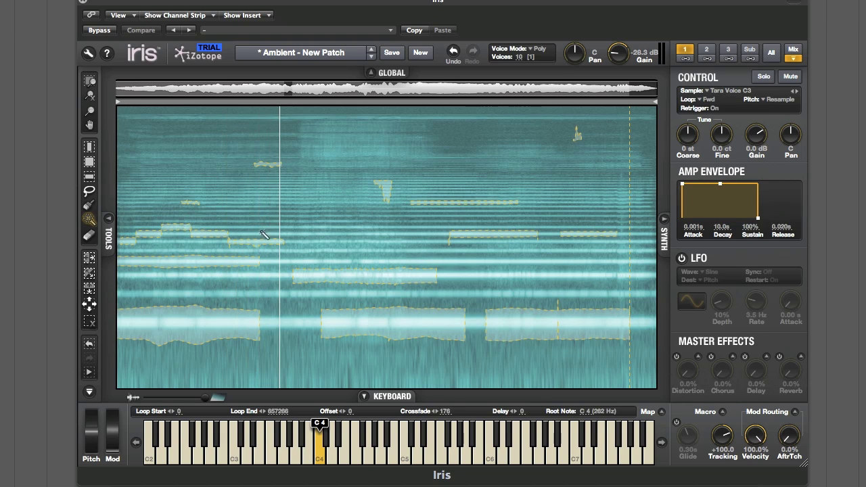
{"action": "left_click", "coordinate": [345, 223], "text": "shift"}
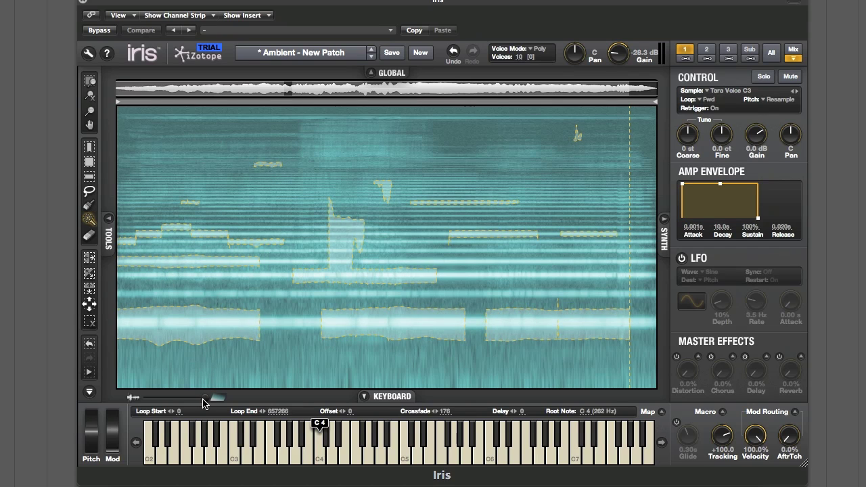
{"action": "left_click_drag", "start_coordinate": [205, 398], "coordinate": [134, 404]}
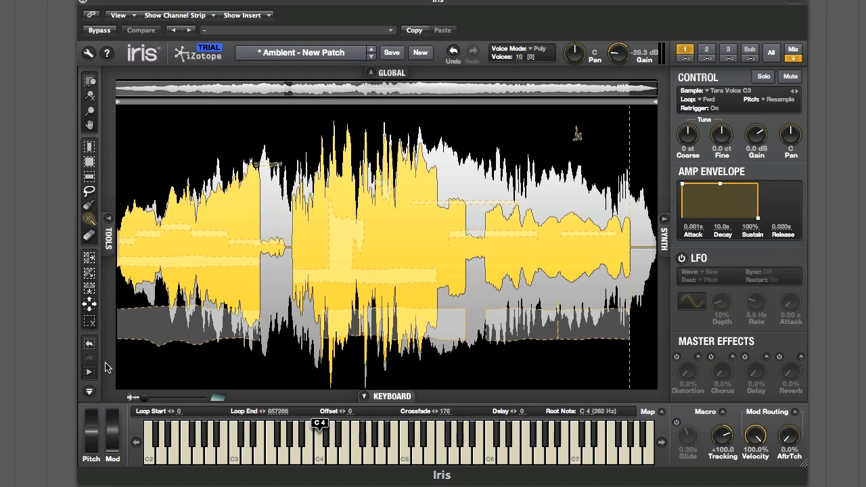
Step: Deselect every spectral region and return the editor to the plain spectrogram view
{"action": "left_click", "coordinate": [89, 322]}
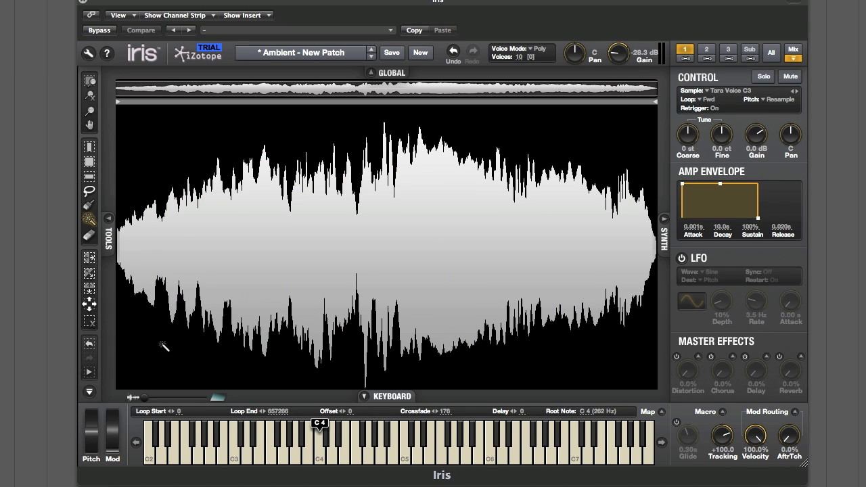
{"action": "left_click_drag", "start_coordinate": [143, 399], "coordinate": [215, 400]}
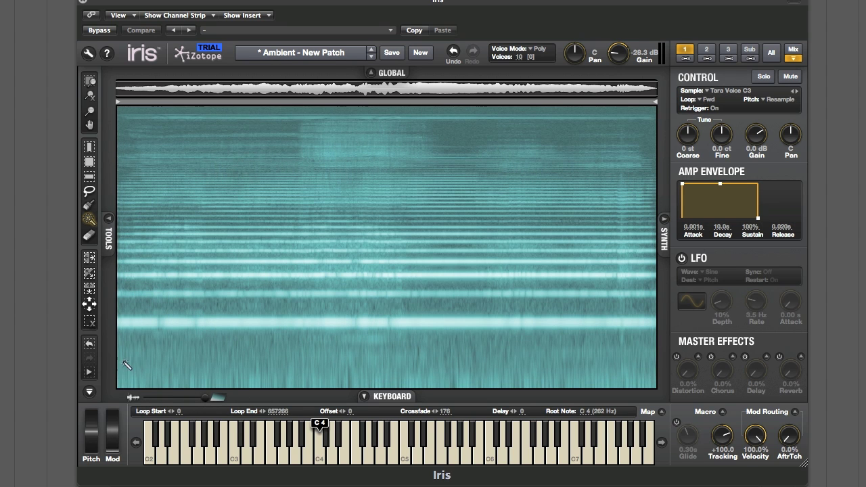
{"action": "left_click_drag", "start_coordinate": [203, 398], "coordinate": [174, 398]}
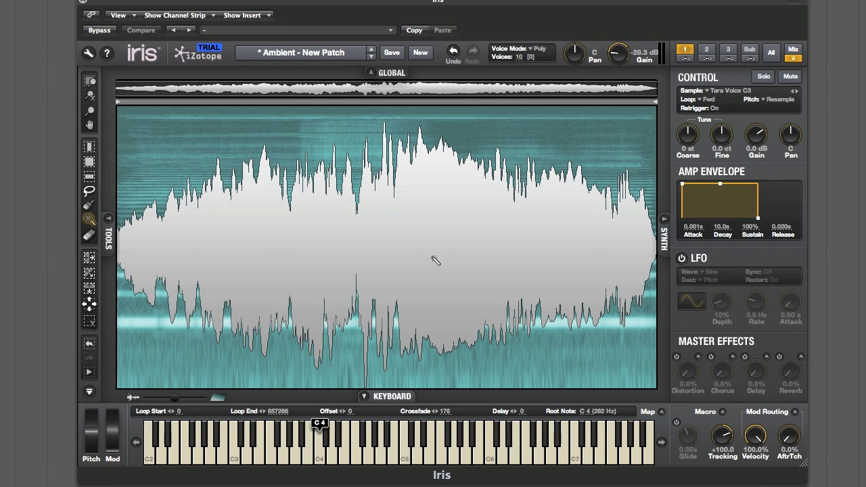
{"action": "left_click_drag", "start_coordinate": [170, 401], "coordinate": [205, 399]}
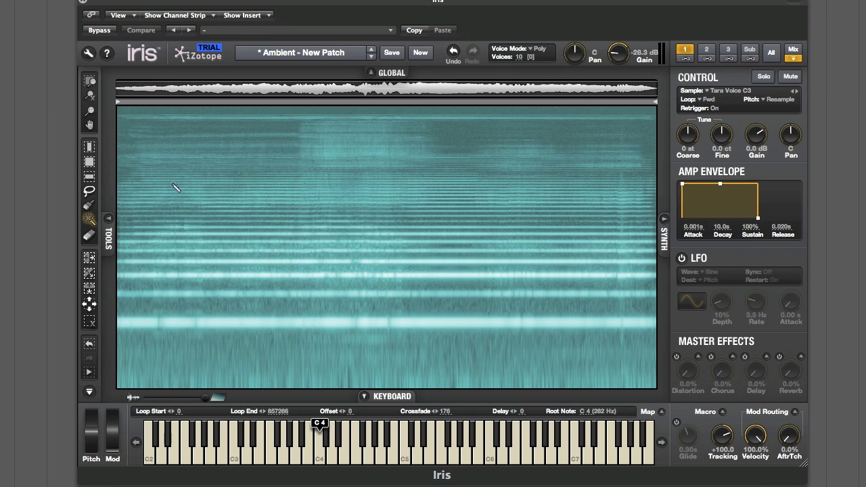
{"action": "right_click", "coordinate": [438, 203]}
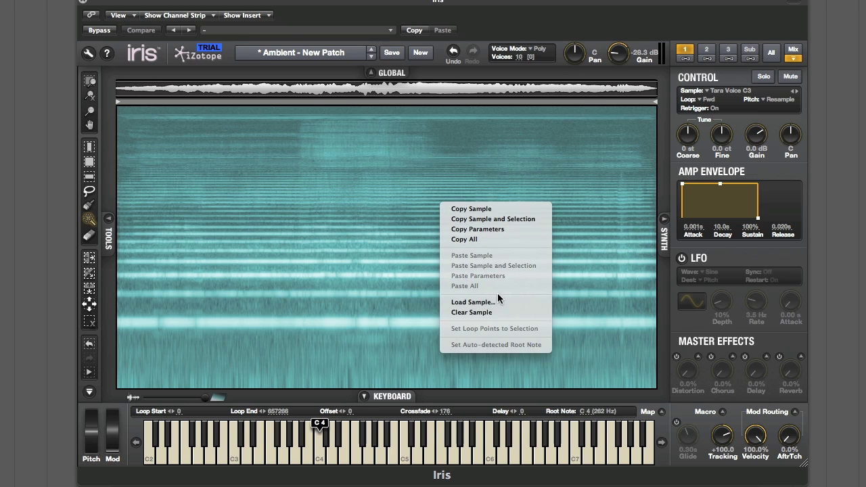
Step: Clear the vocal sample, drop in Break 1 - Kick from Finder, and audition it
{"action": "left_click", "coordinate": [500, 311]}
{"action": "key", "text": "super+Tab"}
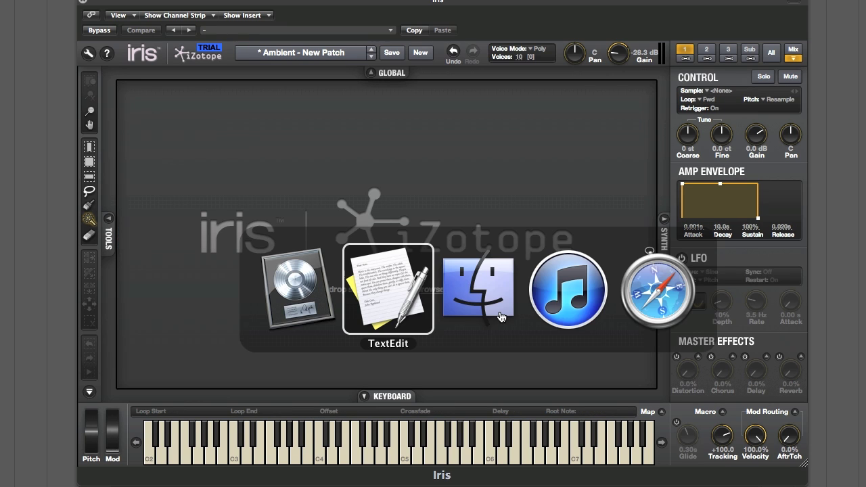
{"action": "key", "text": "super+Tab"}
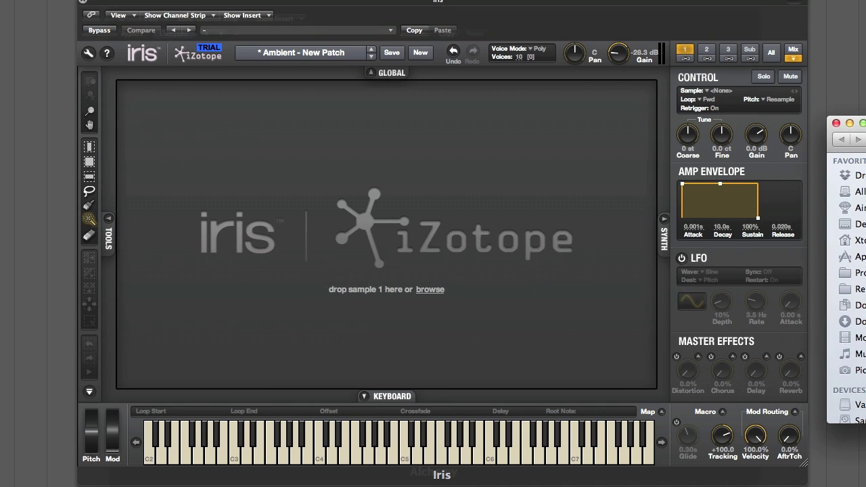
{"action": "left_click_drag", "start_coordinate": [846, 271], "coordinate": [469, 219]}
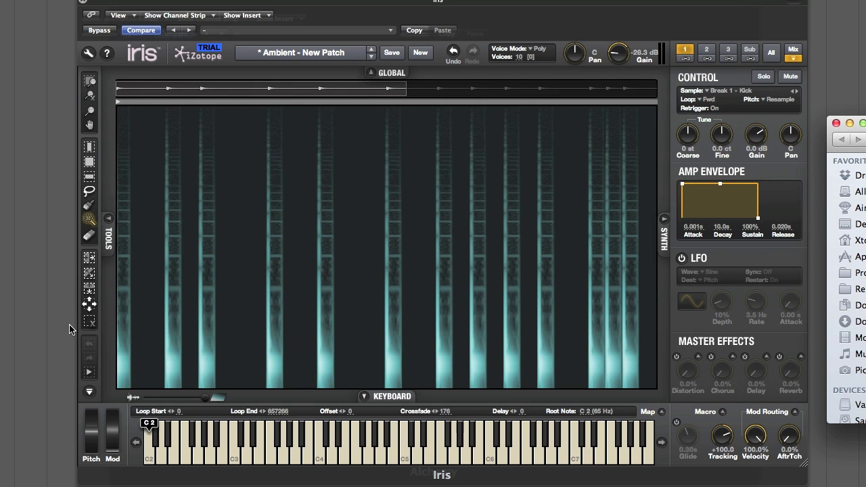
{"action": "key", "text": "a"}
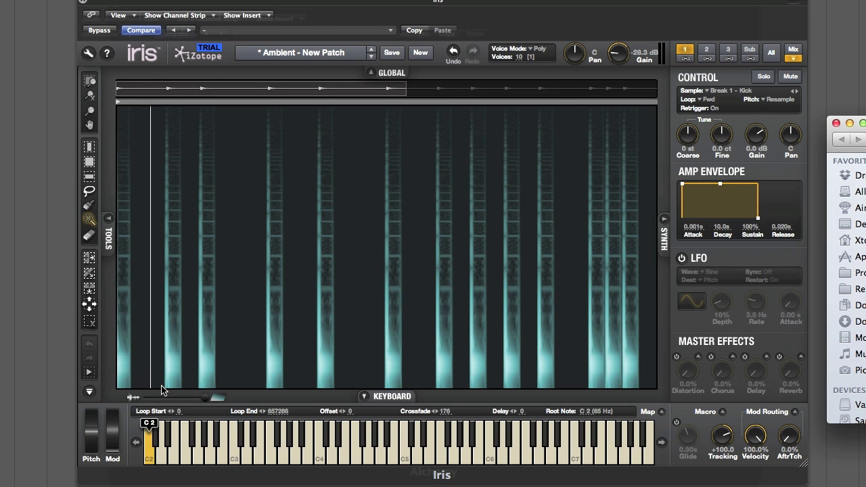
Step: Lower the Iris output gain to -15.9 dB
{"action": "left_click", "coordinate": [617, 46]}
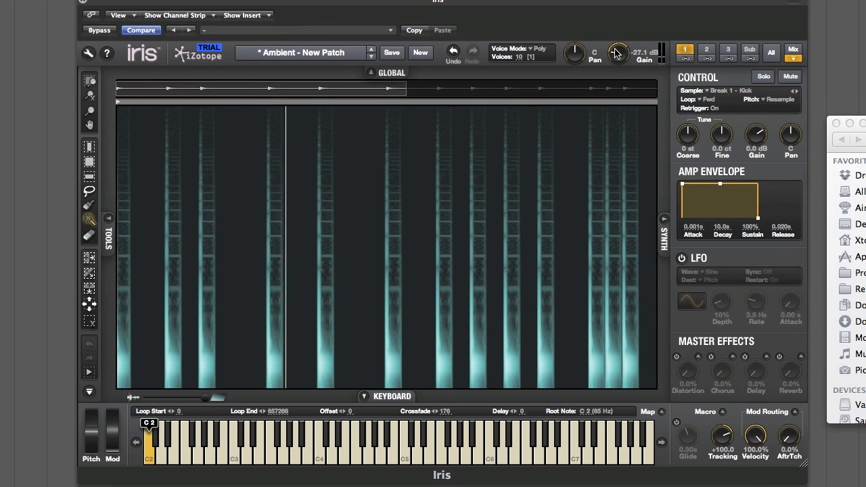
{"action": "left_click_drag", "start_coordinate": [617, 46], "coordinate": [619, 50]}
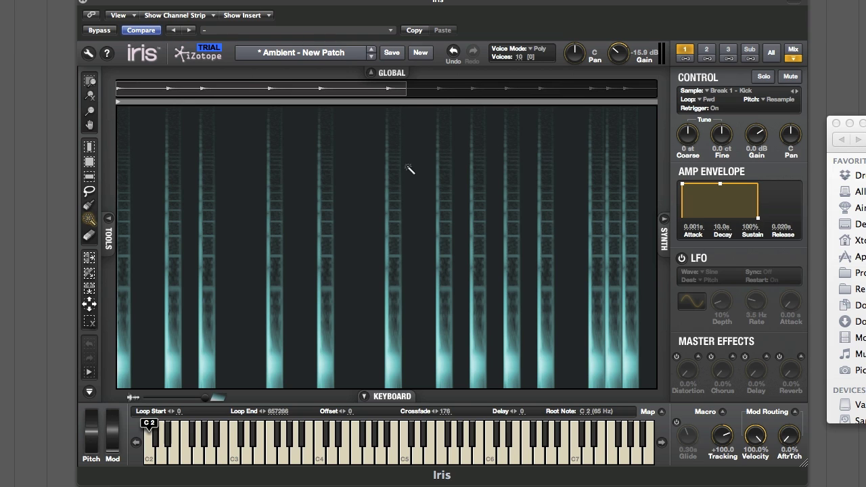
{"action": "left_click", "coordinate": [89, 205]}
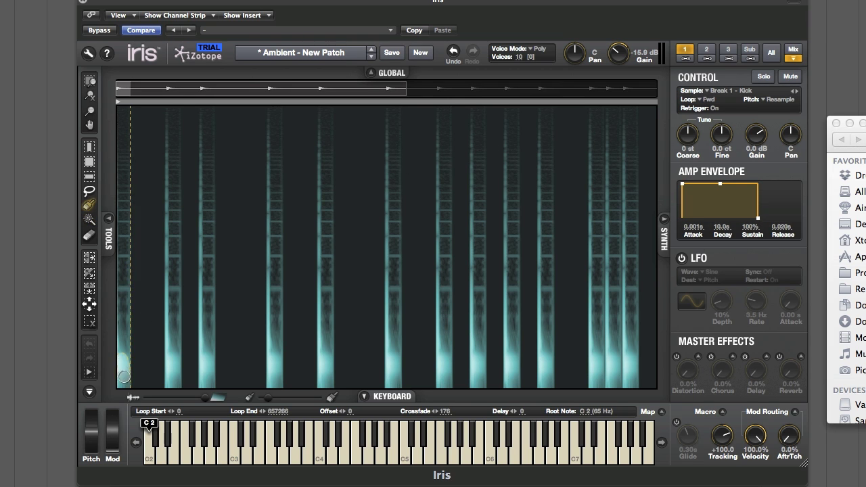
Step: Brush-paint a selection over the leftmost kick column, repaint it, and drag the slice upward
{"action": "mouse_move", "coordinate": [125, 355]}
{"action": "left_mouse_down"}
{"action": "mouse_move", "coordinate": [123, 385]}
{"action": "mouse_move", "coordinate": [125, 333]}
{"action": "left_mouse_up"}
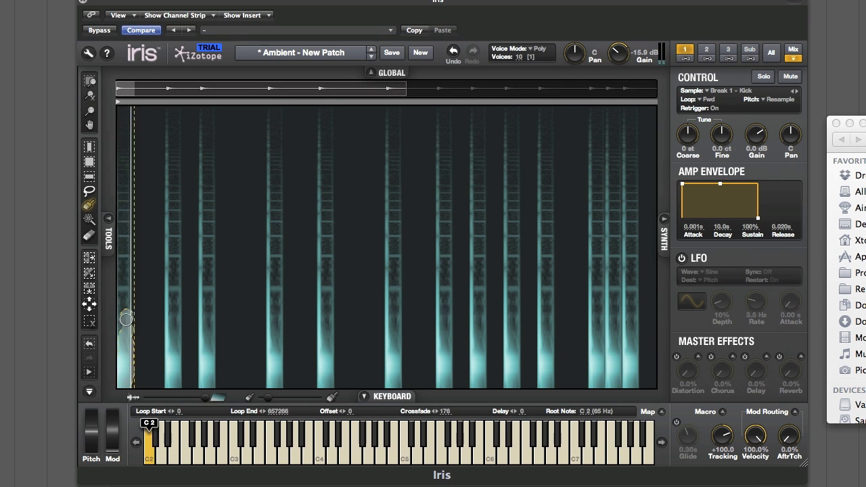
{"action": "mouse_move", "coordinate": [125, 287]}
{"action": "left_mouse_down"}
{"action": "mouse_move", "coordinate": [123, 253]}
{"action": "mouse_move", "coordinate": [130, 276]}
{"action": "mouse_move", "coordinate": [127, 233]}
{"action": "left_mouse_up"}
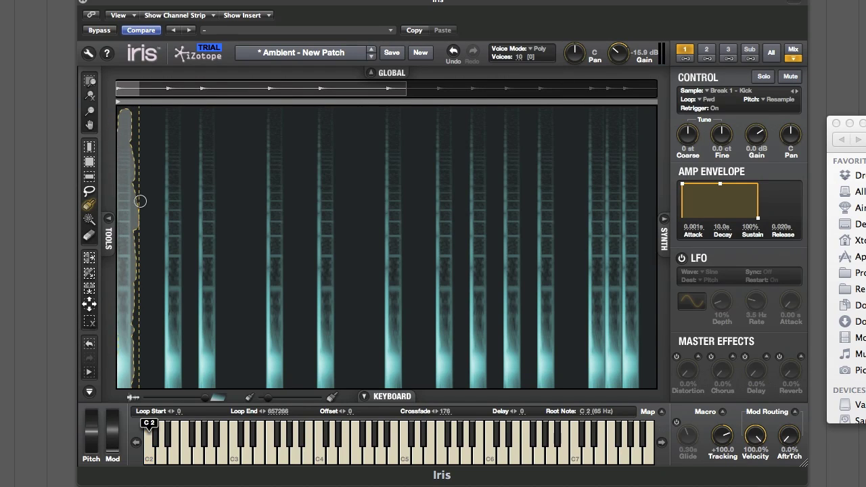
{"action": "left_click", "coordinate": [90, 322]}
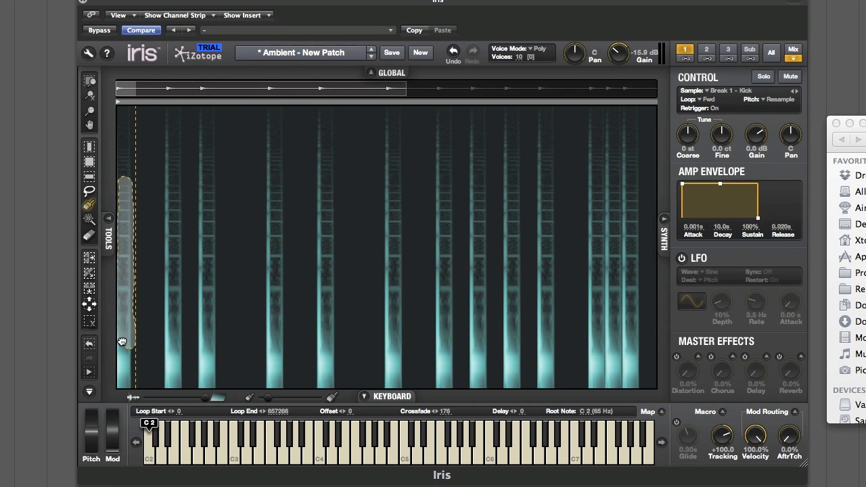
{"action": "left_click_drag", "start_coordinate": [123, 284], "coordinate": [126, 227]}
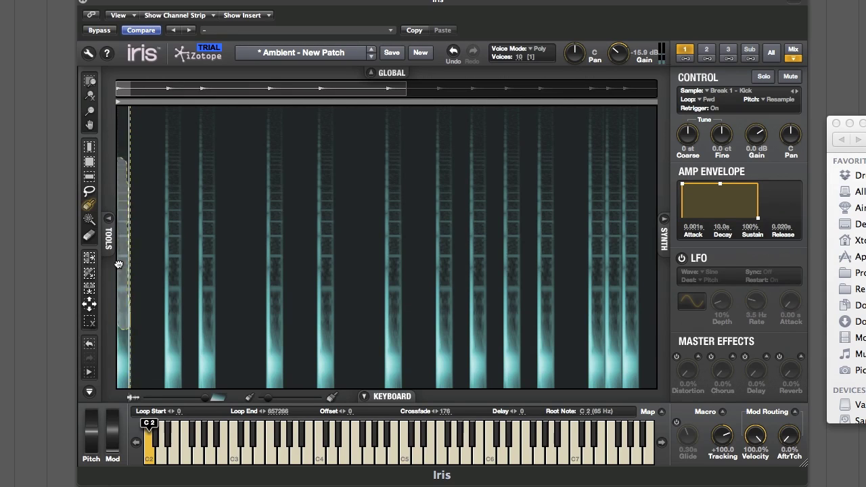
{"action": "right_click", "coordinate": [316, 183]}
{"action": "left_click", "coordinate": [355, 238]}
{"action": "right_click", "coordinate": [331, 211]}
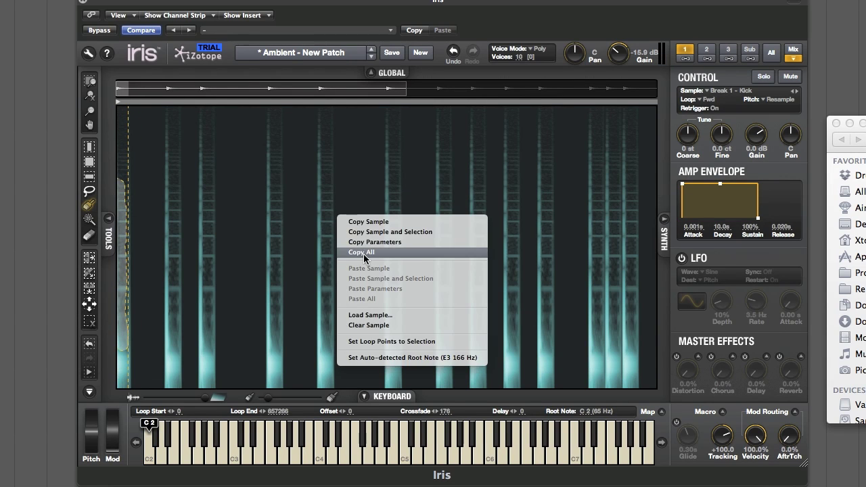
{"action": "left_click", "coordinate": [365, 331]}
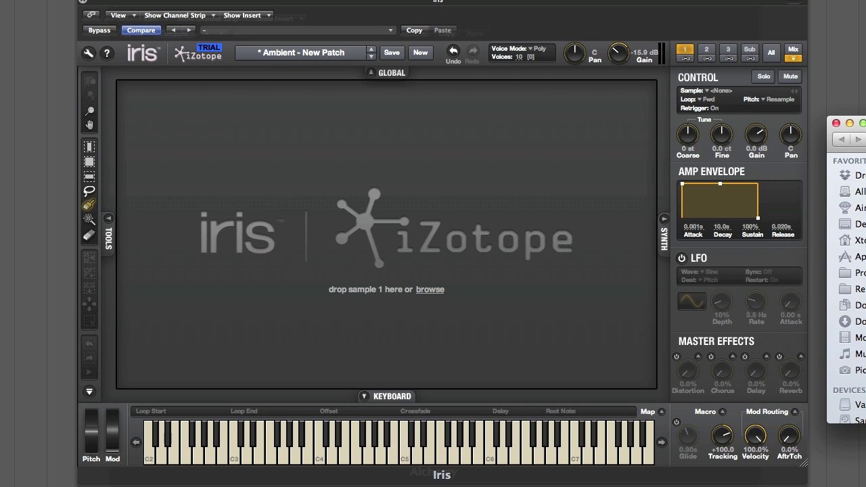
{"action": "left_click_drag", "start_coordinate": [859, 237], "coordinate": [540, 233]}
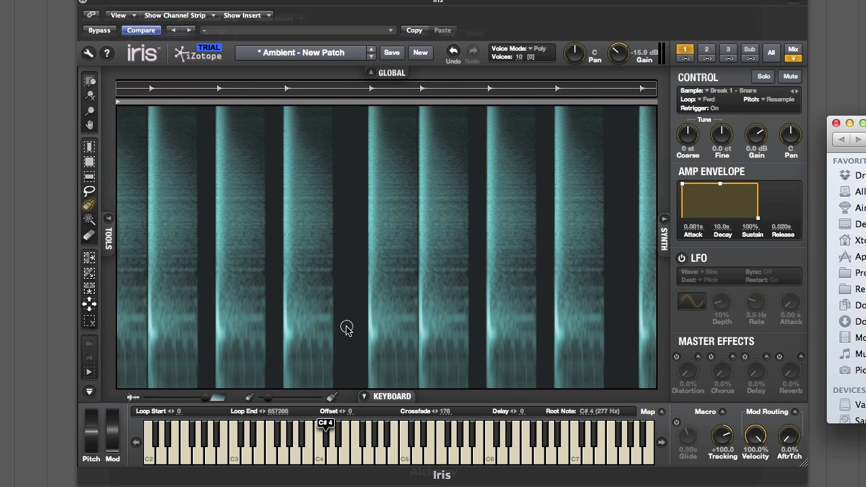
{"action": "key", "text": "a"}
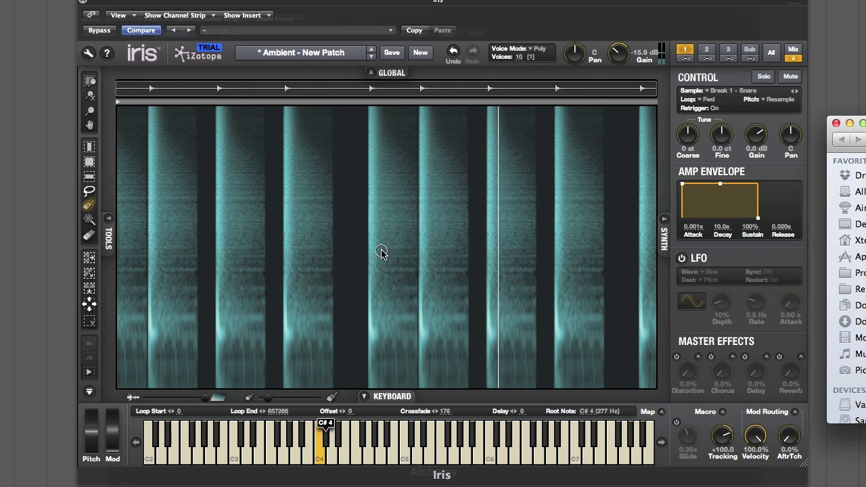
{"action": "left_click", "coordinate": [89, 204]}
{"action": "mouse_move", "coordinate": [289, 300]}
{"action": "left_mouse_down"}
{"action": "mouse_move", "coordinate": [292, 358]}
{"action": "mouse_move", "coordinate": [309, 308]}
{"action": "mouse_move", "coordinate": [328, 376]}
{"action": "mouse_move", "coordinate": [321, 347]}
{"action": "left_mouse_up"}
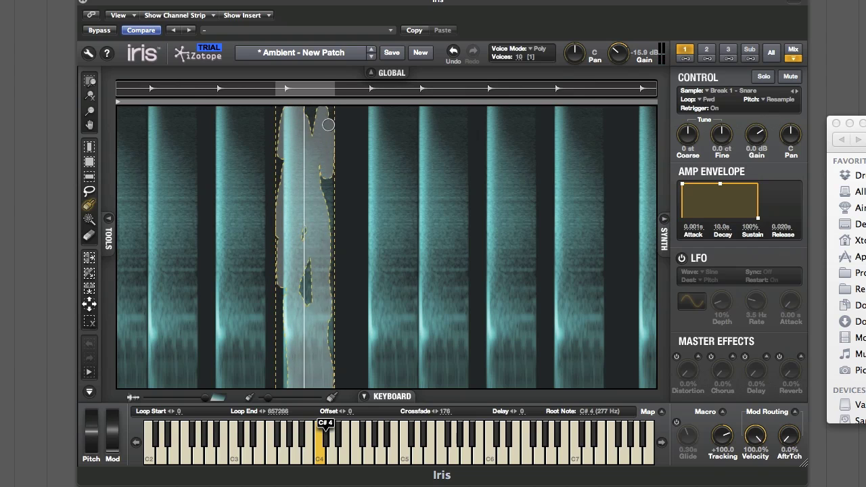
{"action": "left_click_drag", "start_coordinate": [328, 125], "coordinate": [328, 147]}
{"action": "left_click", "coordinate": [89, 322]}
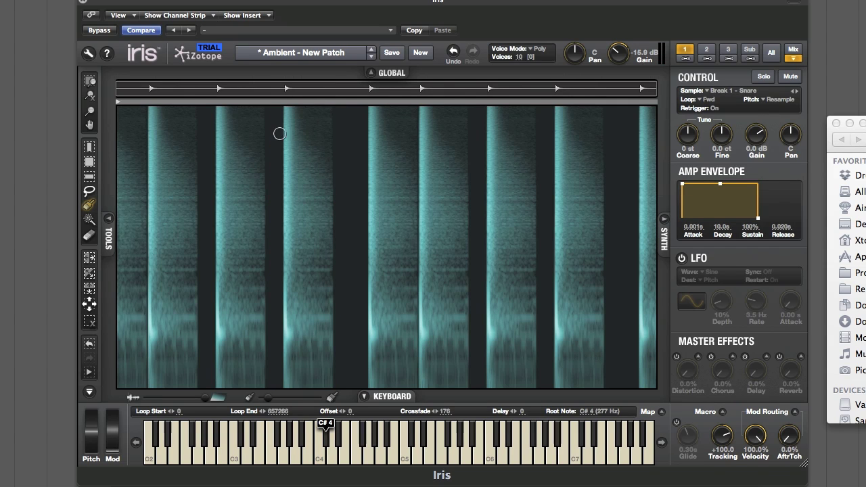
{"action": "mouse_move", "coordinate": [280, 135]}
{"action": "left_mouse_down"}
{"action": "mouse_move", "coordinate": [291, 139]}
{"action": "mouse_move", "coordinate": [289, 124]}
{"action": "left_mouse_up"}
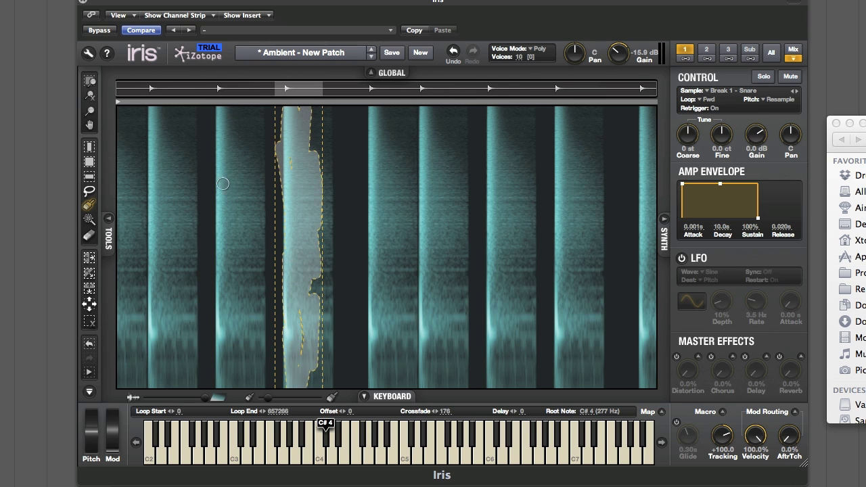
{"action": "left_click", "coordinate": [95, 322]}
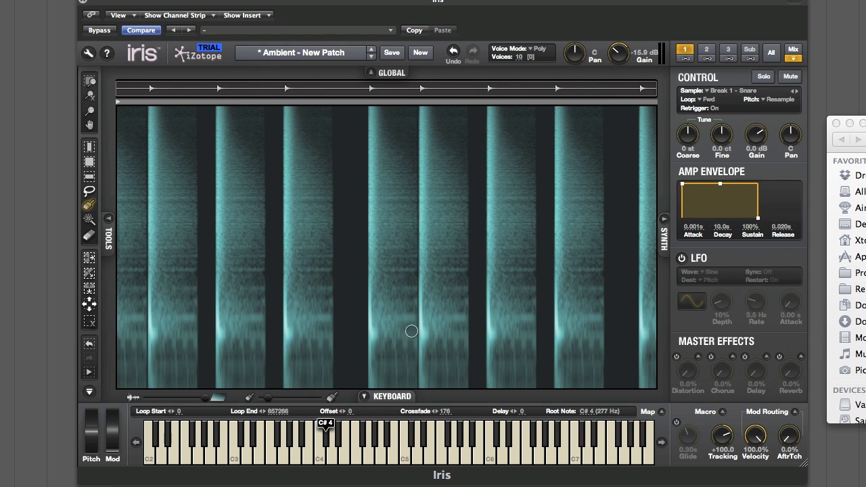
Step: Paint three wavy horizontal bands across the snare spectrogram, then invert the selection by frequency
{"action": "mouse_move", "coordinate": [123, 334]}
{"action": "left_mouse_down"}
{"action": "mouse_move", "coordinate": [483, 338]}
{"action": "mouse_move", "coordinate": [335, 323]}
{"action": "mouse_move", "coordinate": [597, 331]}
{"action": "left_mouse_up"}
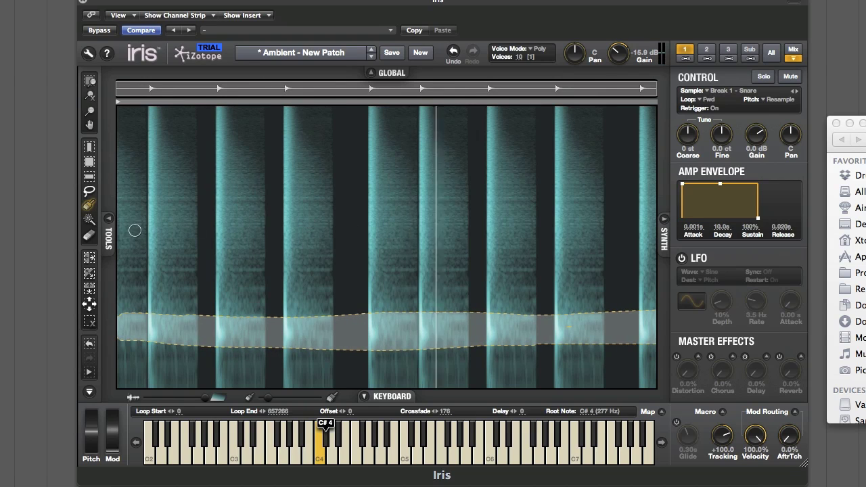
{"action": "mouse_move", "coordinate": [134, 231]}
{"action": "left_mouse_down"}
{"action": "mouse_move", "coordinate": [254, 240]}
{"action": "mouse_move", "coordinate": [654, 237]}
{"action": "left_mouse_up"}
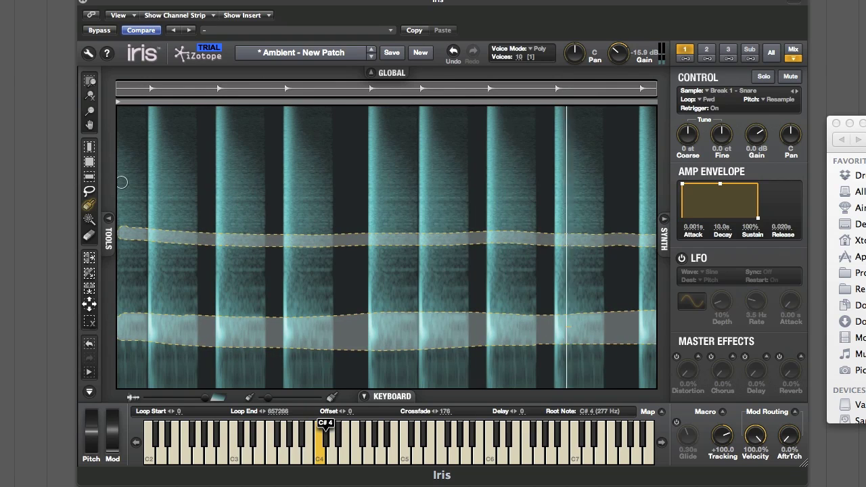
{"action": "left_click_drag", "start_coordinate": [121, 180], "coordinate": [653, 171]}
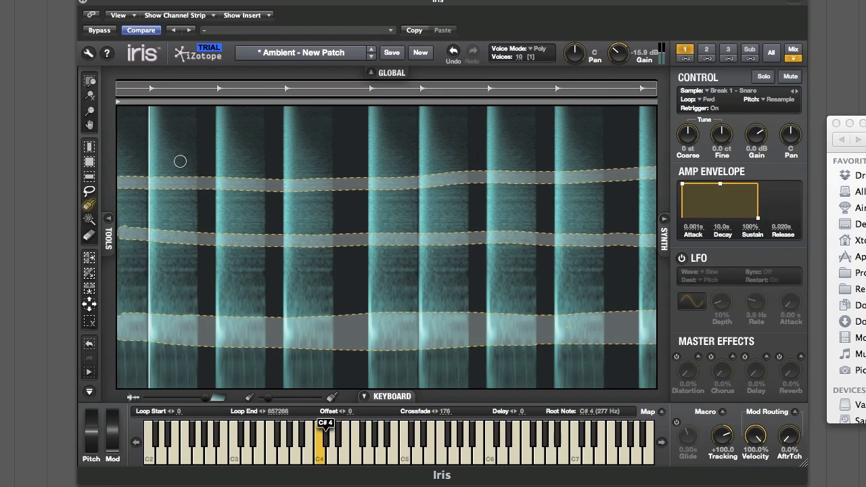
{"action": "mouse_move", "coordinate": [234, 165]}
{"action": "left_mouse_down"}
{"action": "mouse_move", "coordinate": [378, 165]}
{"action": "mouse_move", "coordinate": [396, 170]}
{"action": "mouse_move", "coordinate": [346, 174]}
{"action": "mouse_move", "coordinate": [399, 182]}
{"action": "mouse_move", "coordinate": [624, 173]}
{"action": "mouse_move", "coordinate": [528, 162]}
{"action": "mouse_move", "coordinate": [136, 180]}
{"action": "mouse_move", "coordinate": [191, 171]}
{"action": "mouse_move", "coordinate": [148, 165]}
{"action": "left_mouse_up"}
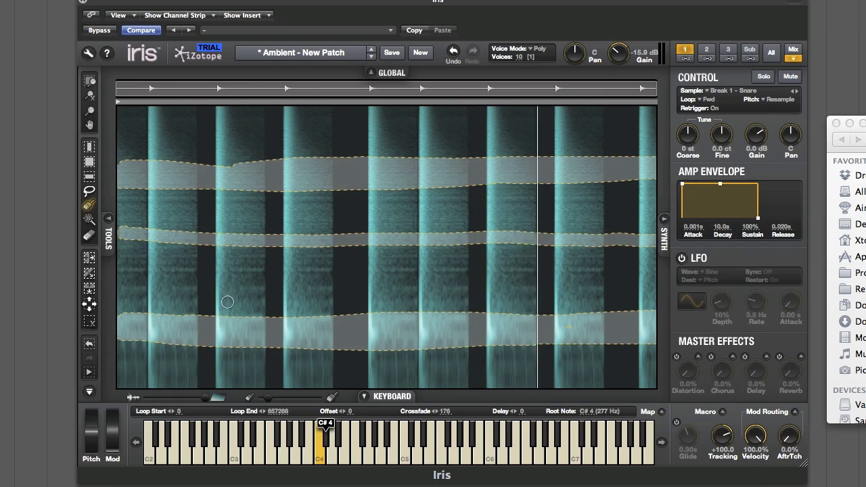
{"action": "left_click", "coordinate": [87, 290]}
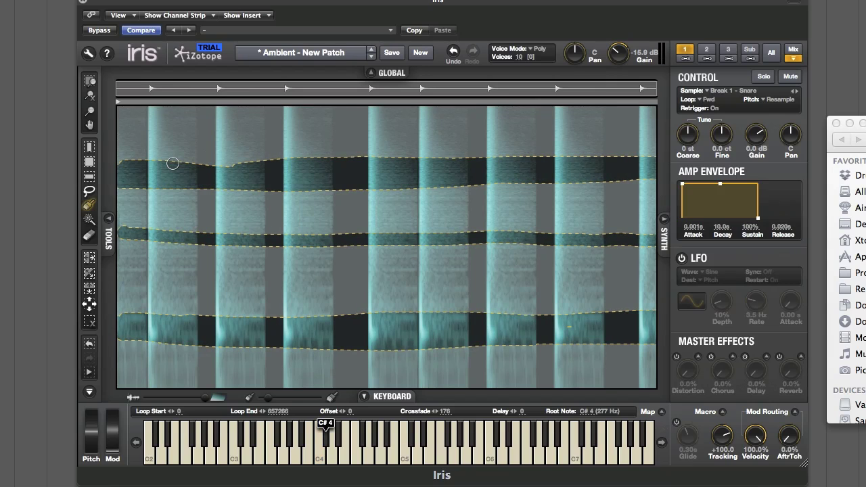
{"action": "right_click", "coordinate": [365, 278]}
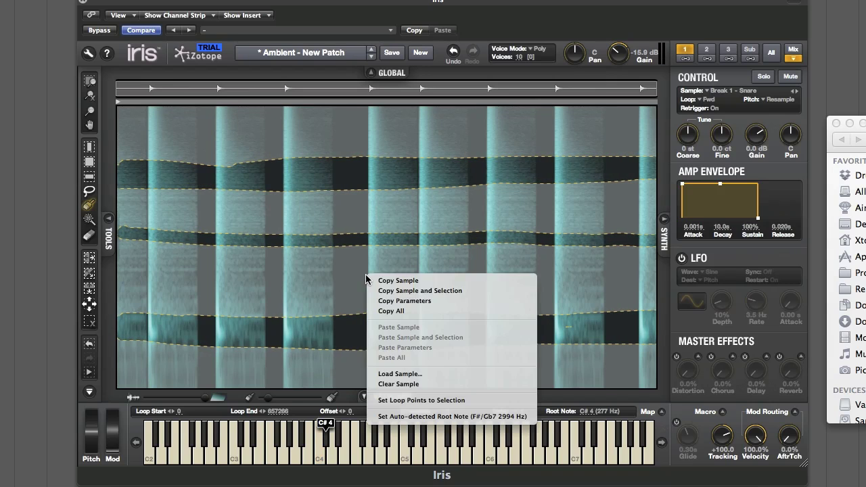
Step: Swap the snare for Break 1 - Complete, audition it on C4, and paint a rising diagonal stroke
{"action": "left_click", "coordinate": [402, 384]}
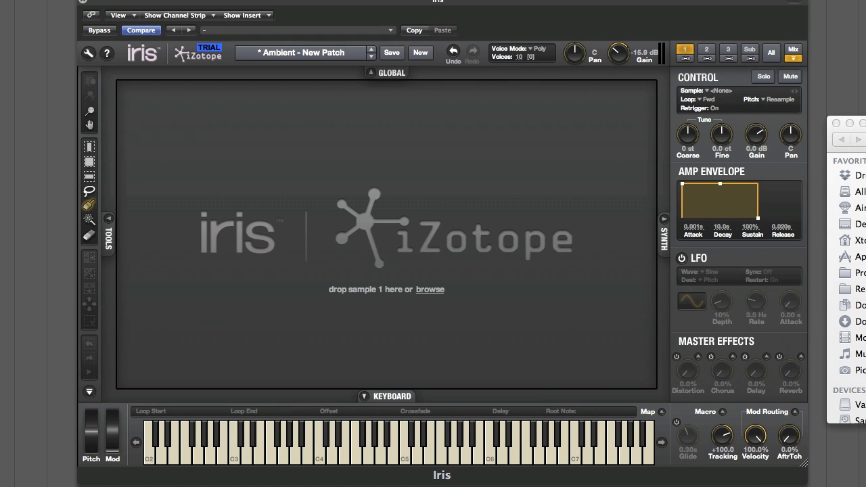
{"action": "left_click_drag", "start_coordinate": [859, 223], "coordinate": [386, 223]}
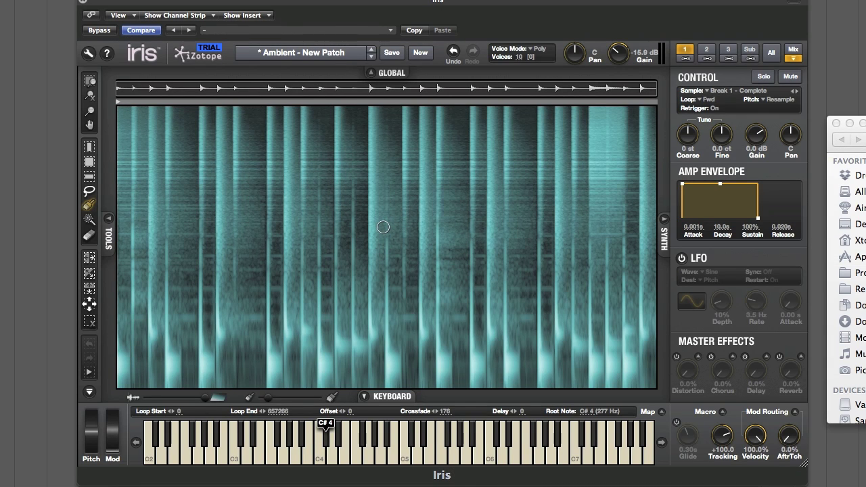
{"action": "key", "text": "a"}
{"action": "mouse_move", "coordinate": [120, 384]}
{"action": "left_mouse_down"}
{"action": "mouse_move", "coordinate": [305, 319]}
{"action": "mouse_move", "coordinate": [612, 120]}
{"action": "mouse_move", "coordinate": [610, 183]}
{"action": "mouse_move", "coordinate": [637, 109]}
{"action": "mouse_move", "coordinate": [653, 143]}
{"action": "mouse_move", "coordinate": [533, 235]}
{"action": "left_mouse_up"}
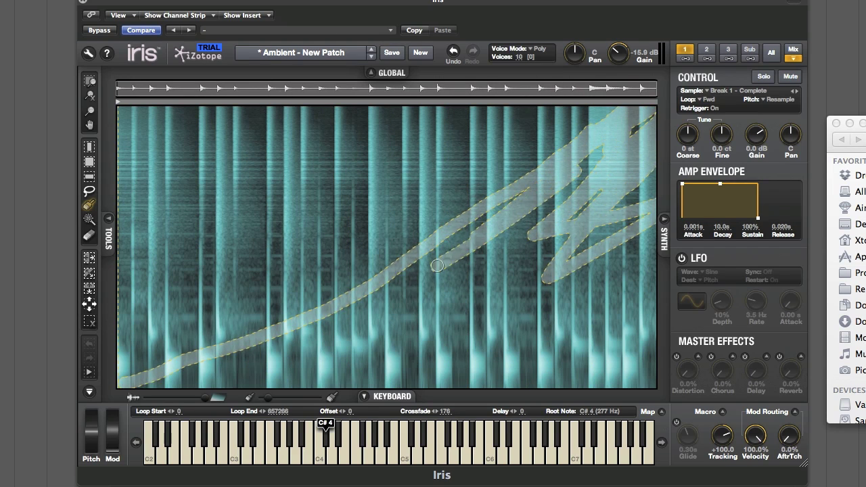
Step: Fill the lower-right region below the diagonal, audition it, then invert to select above the diagonal
{"action": "mouse_move", "coordinate": [454, 279]}
{"action": "left_mouse_down"}
{"action": "mouse_move", "coordinate": [547, 270]}
{"action": "mouse_move", "coordinate": [538, 321]}
{"action": "mouse_move", "coordinate": [646, 379]}
{"action": "mouse_move", "coordinate": [635, 288]}
{"action": "left_mouse_up"}
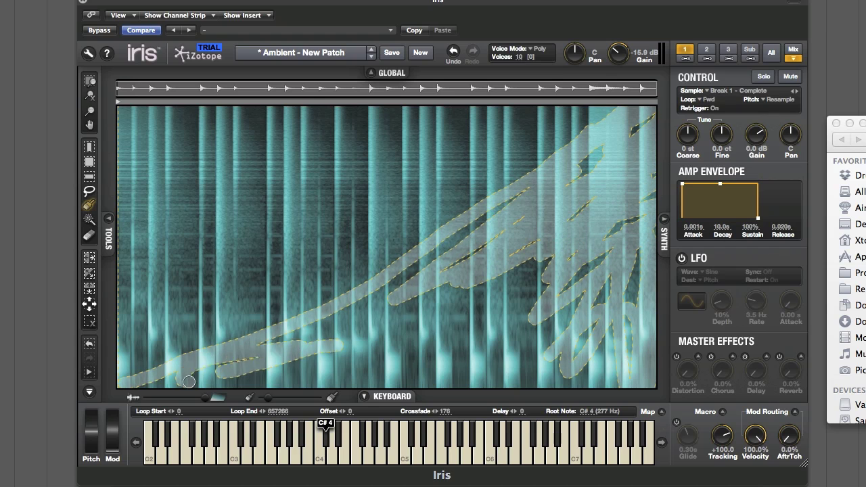
{"action": "left_click_drag", "start_coordinate": [189, 382], "coordinate": [370, 320]}
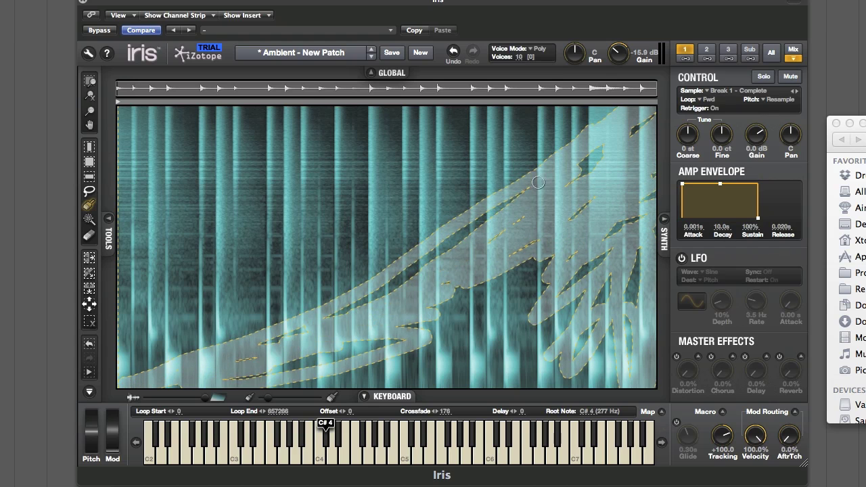
{"action": "mouse_move", "coordinate": [328, 322]}
{"action": "left_mouse_down"}
{"action": "mouse_move", "coordinate": [424, 358]}
{"action": "mouse_move", "coordinate": [573, 381]}
{"action": "mouse_move", "coordinate": [547, 270]}
{"action": "mouse_move", "coordinate": [575, 247]}
{"action": "mouse_move", "coordinate": [504, 285]}
{"action": "mouse_move", "coordinate": [518, 312]}
{"action": "mouse_move", "coordinate": [433, 345]}
{"action": "mouse_move", "coordinate": [590, 361]}
{"action": "mouse_move", "coordinate": [525, 301]}
{"action": "mouse_move", "coordinate": [606, 338]}
{"action": "mouse_move", "coordinate": [618, 329]}
{"action": "mouse_move", "coordinate": [587, 357]}
{"action": "mouse_move", "coordinate": [612, 362]}
{"action": "mouse_move", "coordinate": [550, 305]}
{"action": "left_mouse_up"}
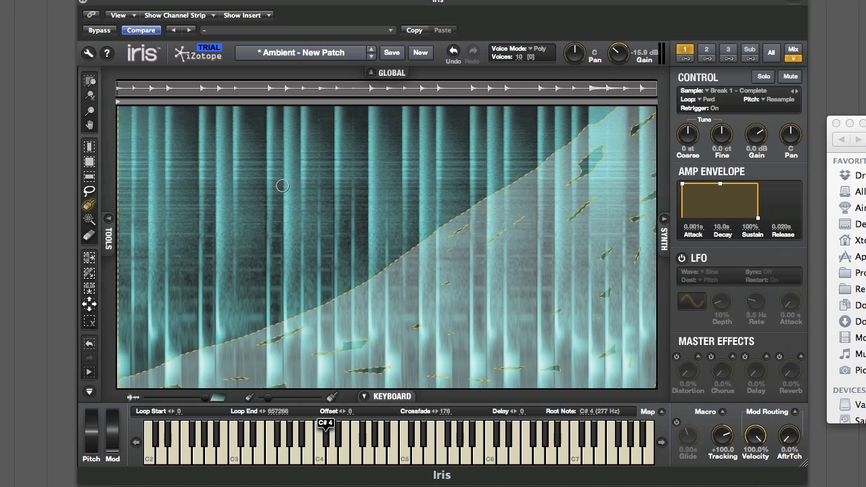
{"action": "key", "text": "a"}
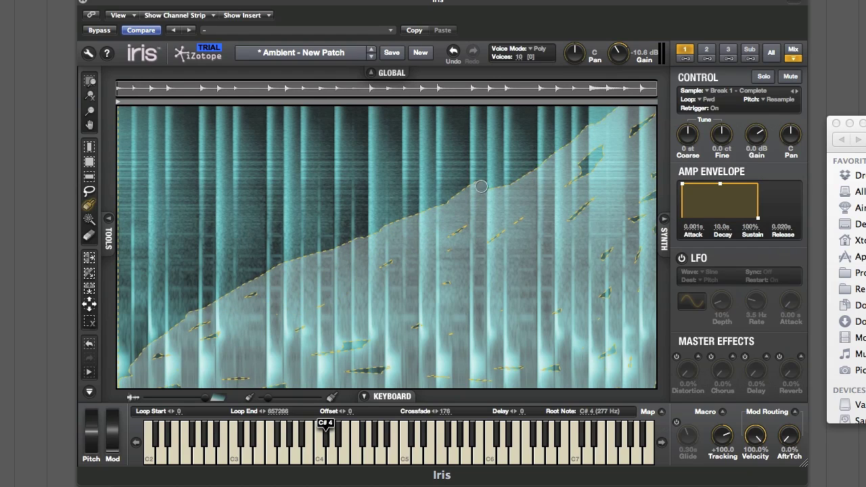
{"action": "key", "text": "space"}
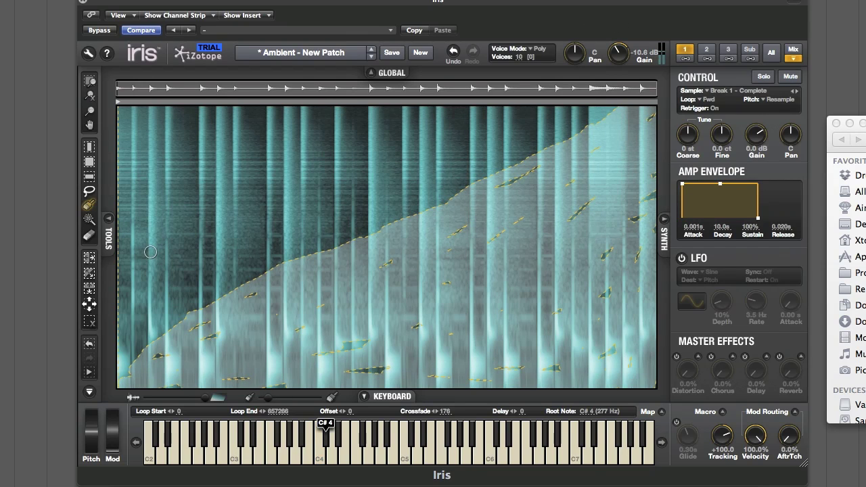
{"action": "left_click", "coordinate": [87, 289]}
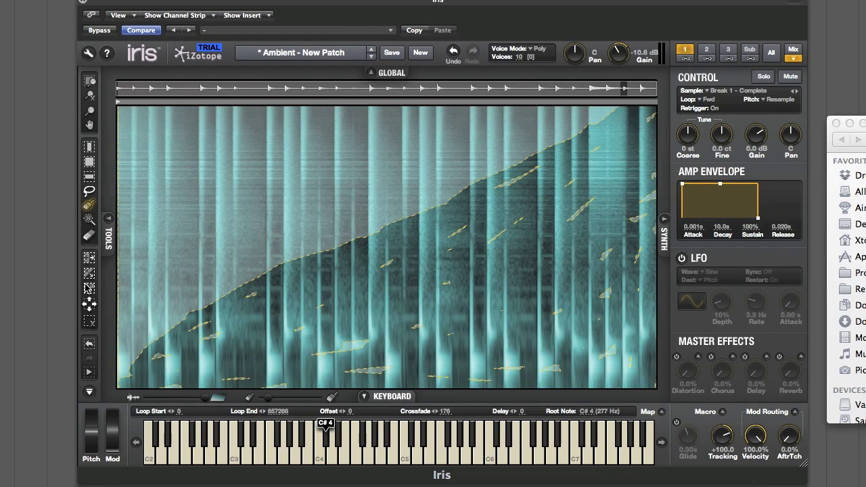
Step: Play C#4 to hear Break 1 - Complete with only the above-diagonal region selected
{"action": "key", "text": "space"}
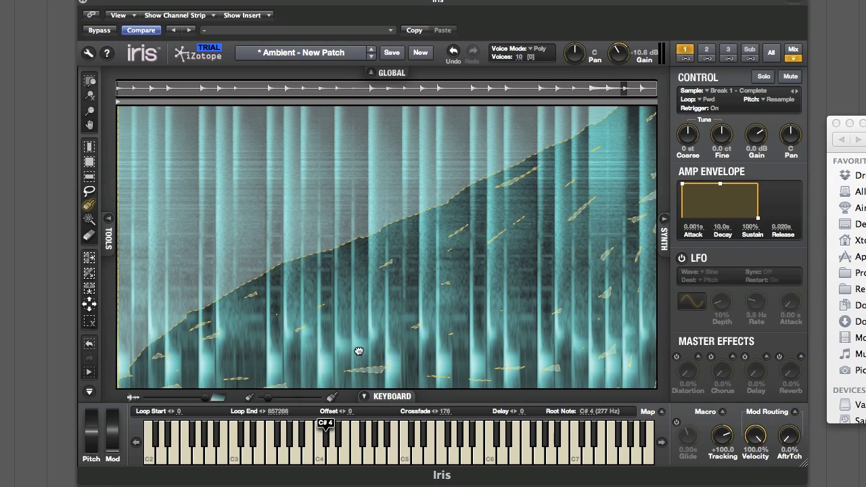
{"action": "right_click", "coordinate": [395, 260]}
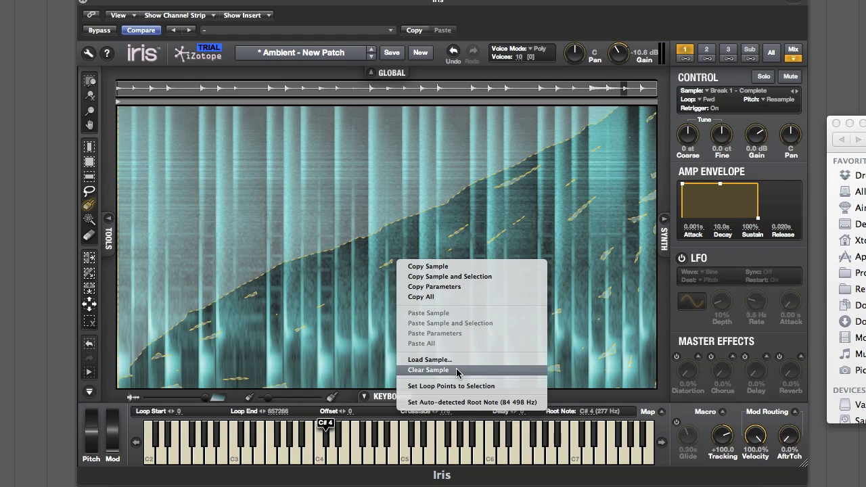
Step: Clear Break 1 - Complete and load Dolphin.irss from the Samples > Animal folder
{"action": "left_click", "coordinate": [512, 372]}
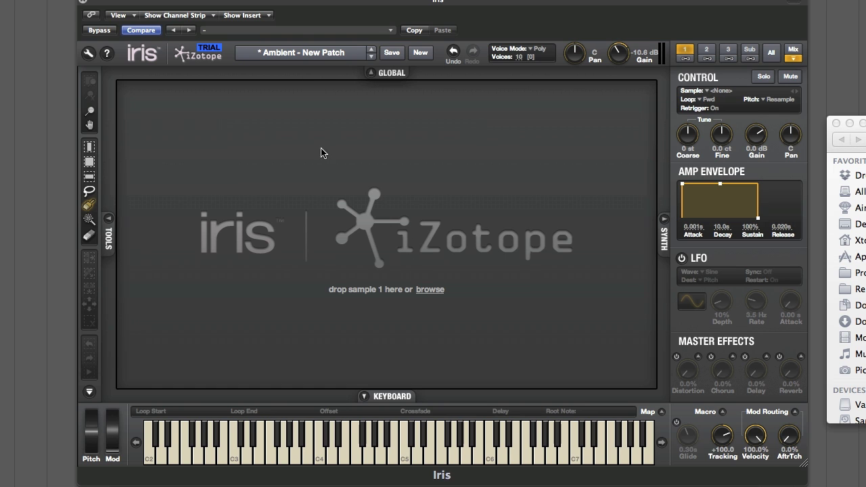
{"action": "left_click", "coordinate": [429, 290]}
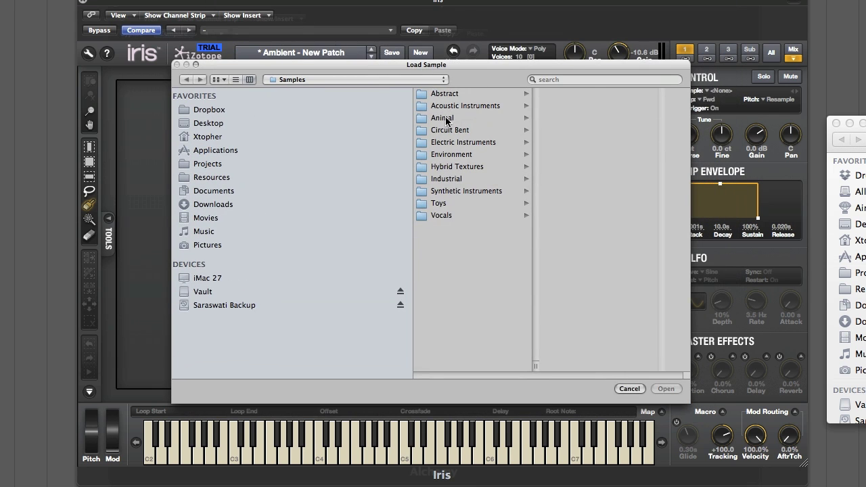
{"action": "left_click", "coordinate": [445, 119]}
{"action": "left_click", "coordinate": [582, 95]}
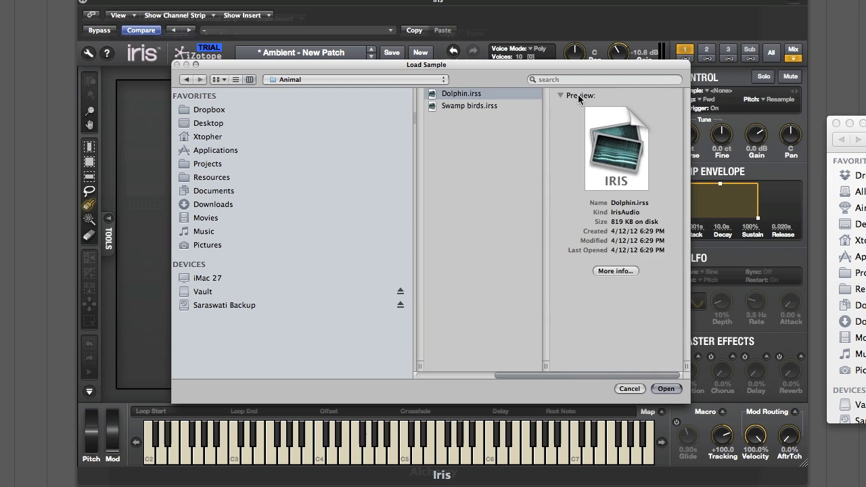
{"action": "left_click", "coordinate": [664, 389]}
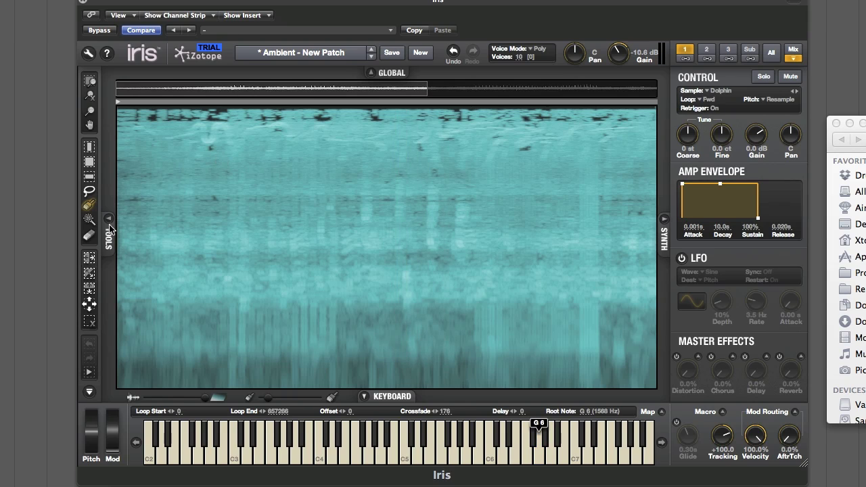
Step: Switch to similarity selection and select the bright regions and large horizontal band on the spectrogram
{"action": "left_click", "coordinate": [88, 218]}
{"action": "left_click", "coordinate": [137, 279]}
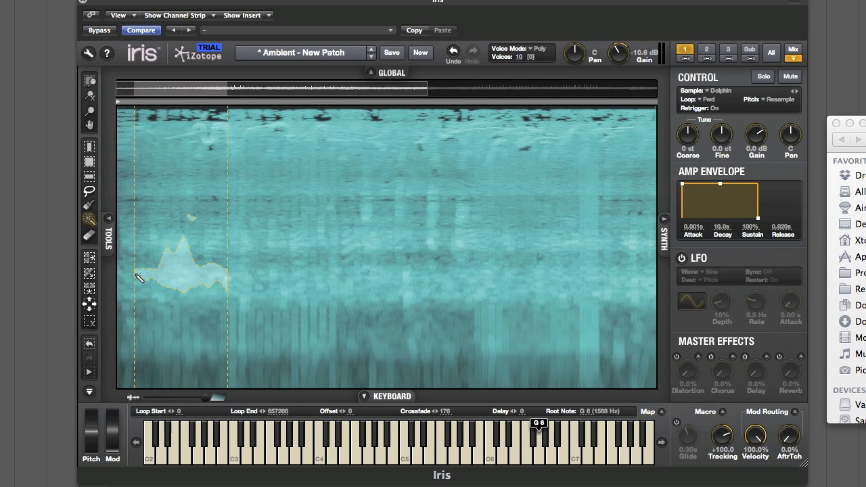
{"action": "left_click", "coordinate": [168, 292]}
{"action": "left_click", "coordinate": [302, 299]}
{"action": "left_click", "coordinate": [287, 208]}
{"action": "left_click", "coordinate": [363, 261]}
{"action": "left_click", "coordinate": [362, 331]}
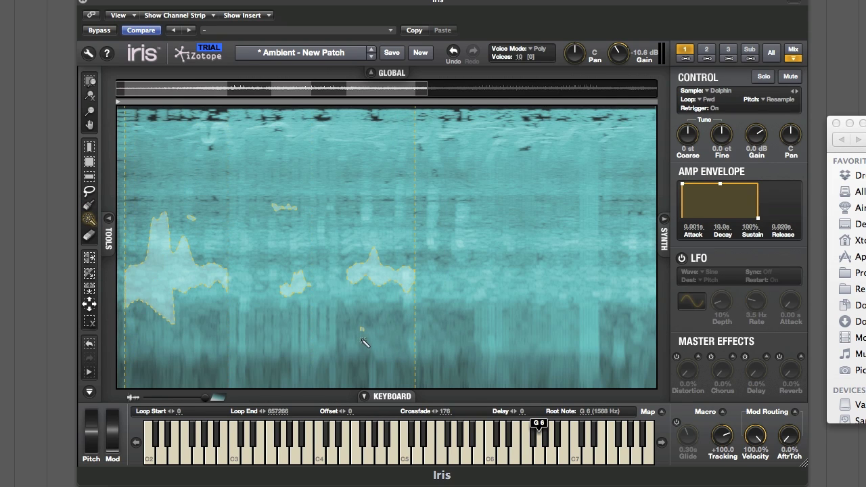
{"action": "left_click", "coordinate": [269, 341]}
{"action": "left_click", "coordinate": [295, 238]}
Step: Add the remaining upper, right and left-spike regions to the selection, then clear the whole selection
{"action": "left_click", "coordinate": [332, 219]}
{"action": "left_click", "coordinate": [382, 198]}
{"action": "left_click", "coordinate": [406, 237]}
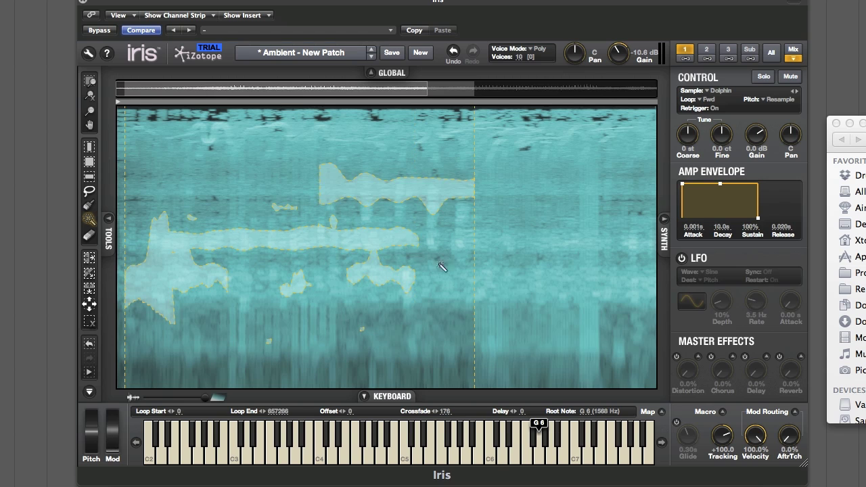
{"action": "left_click", "coordinate": [456, 320]}
{"action": "left_click", "coordinate": [379, 347]}
{"action": "left_click", "coordinate": [580, 264]}
{"action": "left_click", "coordinate": [581, 181]}
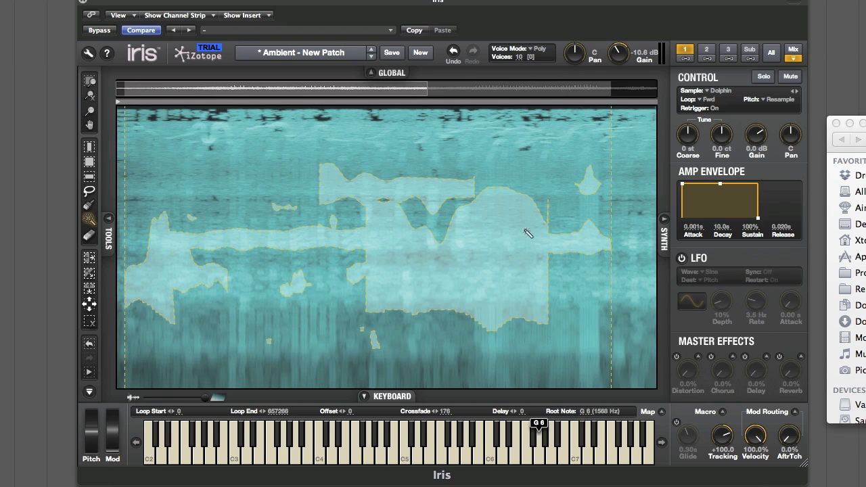
{"action": "left_click", "coordinate": [233, 178]}
{"action": "left_click", "coordinate": [249, 197]}
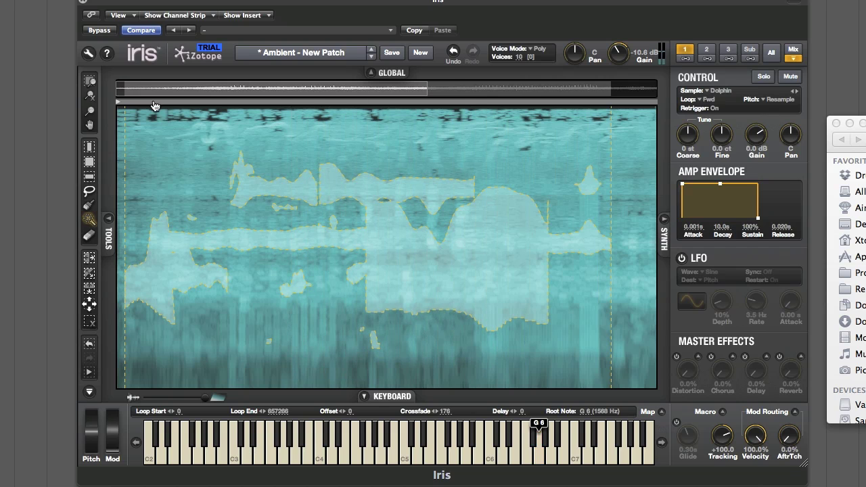
{"action": "left_click", "coordinate": [89, 306]}
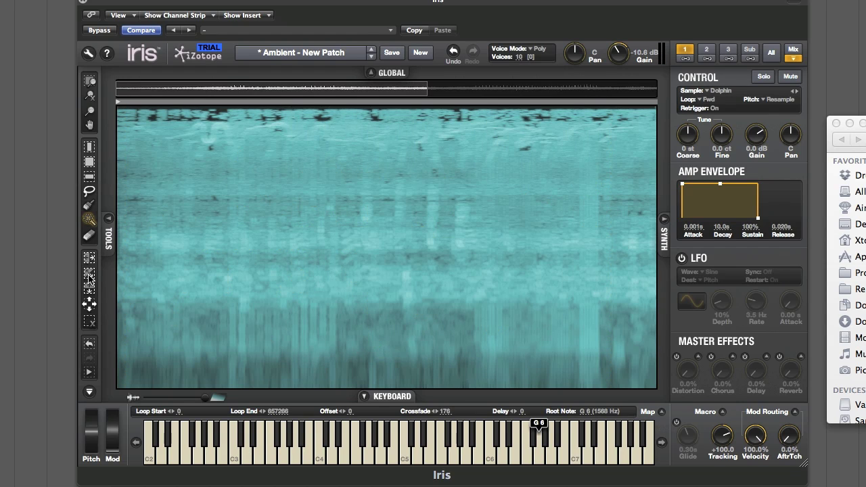
Step: Brush looping freehand selection strokes across the Dolphin spectrogram and audition it with a key
{"action": "left_click", "coordinate": [89, 205]}
{"action": "mouse_move", "coordinate": [203, 162]}
{"action": "left_mouse_down"}
{"action": "mouse_move", "coordinate": [162, 220]}
{"action": "mouse_move", "coordinate": [321, 267]}
{"action": "mouse_move", "coordinate": [609, 284]}
{"action": "mouse_move", "coordinate": [315, 266]}
{"action": "left_mouse_up"}
{"action": "mouse_move", "coordinate": [357, 232]}
{"action": "left_mouse_down"}
{"action": "mouse_move", "coordinate": [582, 284]}
{"action": "mouse_move", "coordinate": [212, 223]}
{"action": "left_mouse_up"}
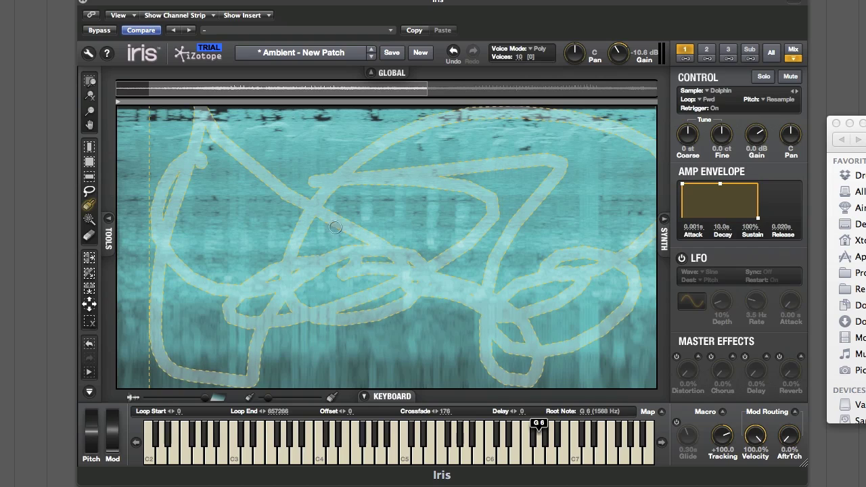
{"action": "key", "text": "space"}
{"action": "mouse_move", "coordinate": [135, 258]}
{"action": "left_mouse_down"}
{"action": "mouse_move", "coordinate": [128, 255]}
{"action": "mouse_move", "coordinate": [331, 257]}
{"action": "mouse_move", "coordinate": [521, 177]}
{"action": "mouse_move", "coordinate": [568, 223]}
{"action": "mouse_move", "coordinate": [201, 200]}
{"action": "mouse_move", "coordinate": [407, 373]}
{"action": "left_mouse_up"}
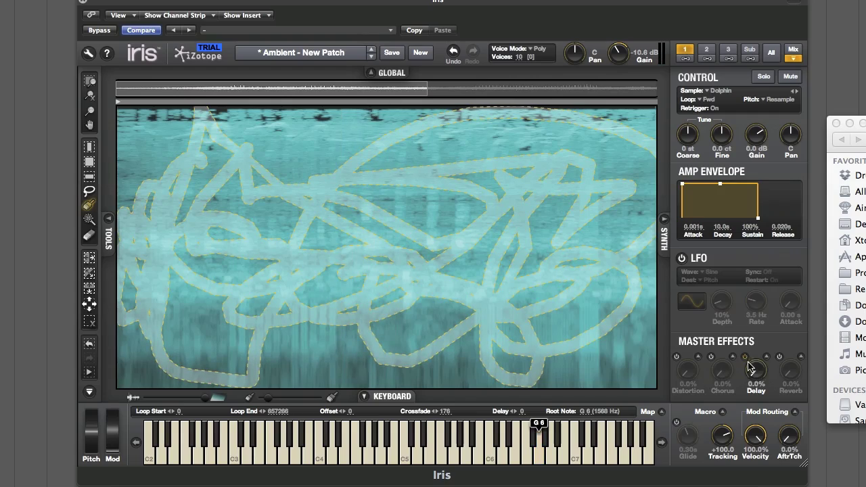
Step: Raise Delay to 86%, switch on Reverb at 83%, and add 15% Distortion
{"action": "left_click_drag", "start_coordinate": [763, 342], "coordinate": [765, 329]}
{"action": "left_click", "coordinate": [779, 356]}
{"action": "left_click_drag", "start_coordinate": [790, 369], "coordinate": [790, 345]}
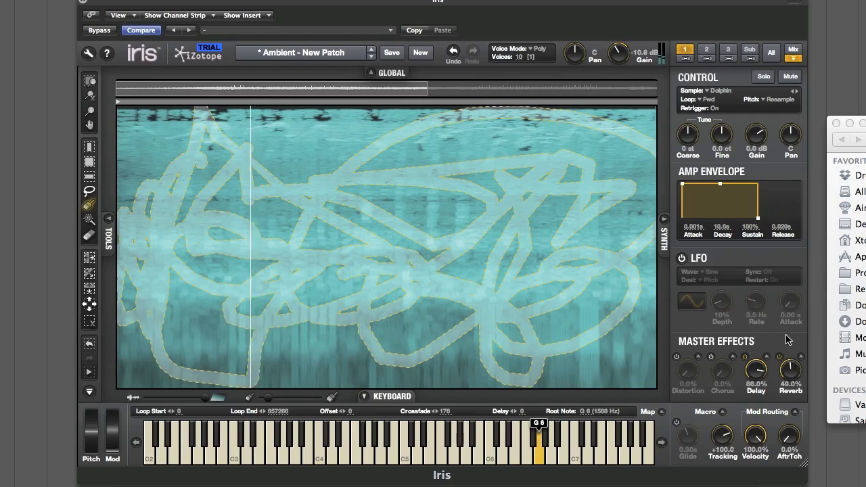
{"action": "left_click_drag", "start_coordinate": [788, 313], "coordinate": [789, 323]}
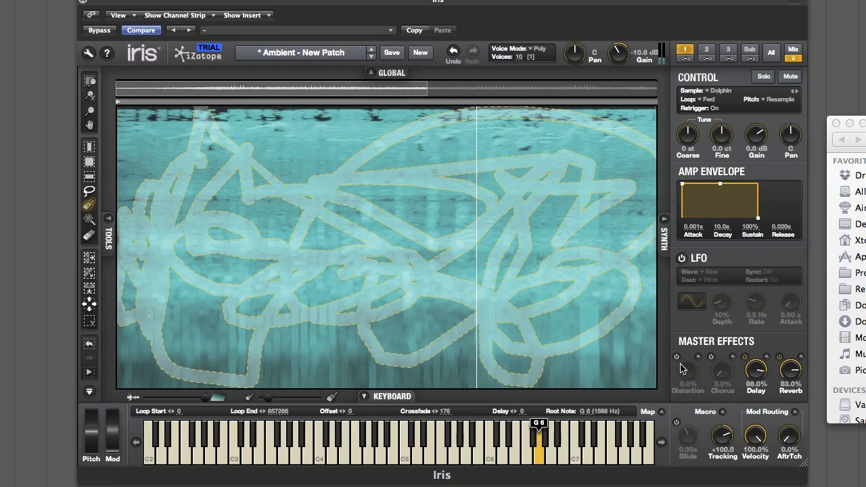
{"action": "left_click_drag", "start_coordinate": [688, 376], "coordinate": [680, 357]}
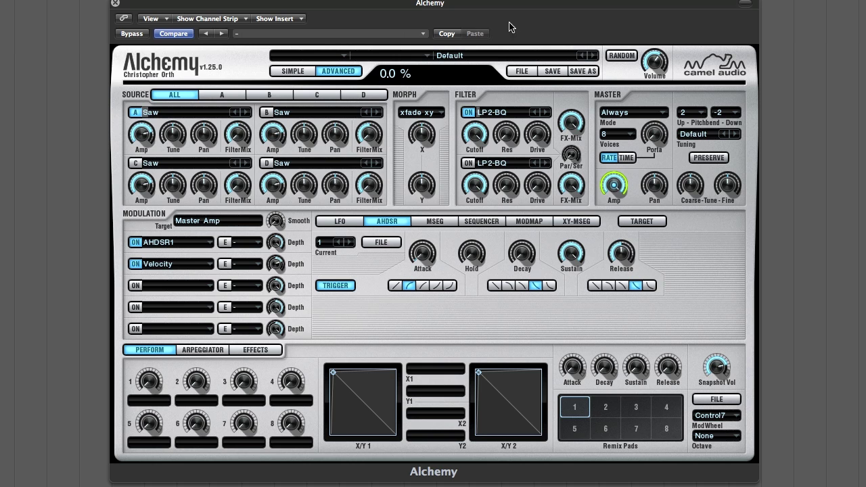
Step: Lower the master volume, set source A to Spectral with Resynth, and open its EDIT view
{"action": "left_click_drag", "start_coordinate": [648, 48], "coordinate": [670, 137]}
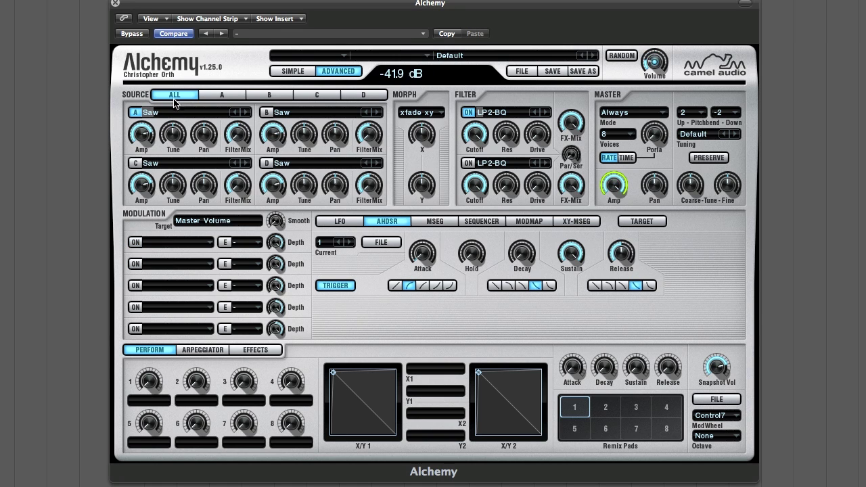
{"action": "left_click", "coordinate": [220, 96]}
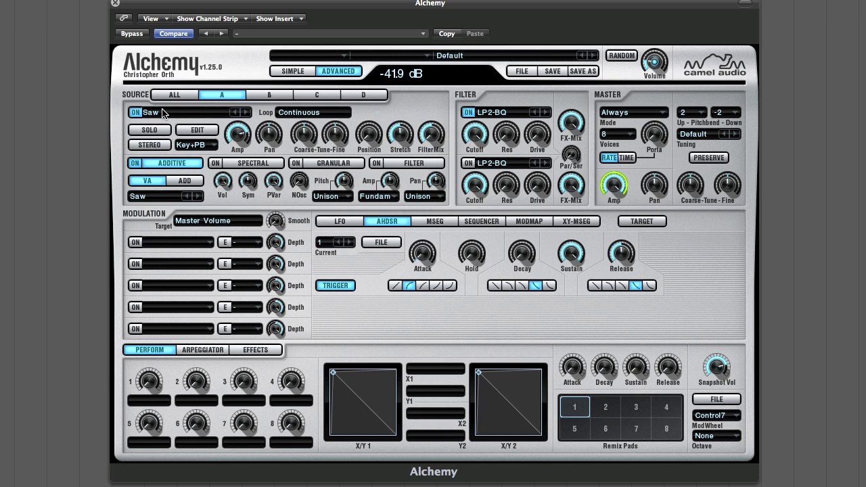
{"action": "left_click", "coordinate": [257, 163]}
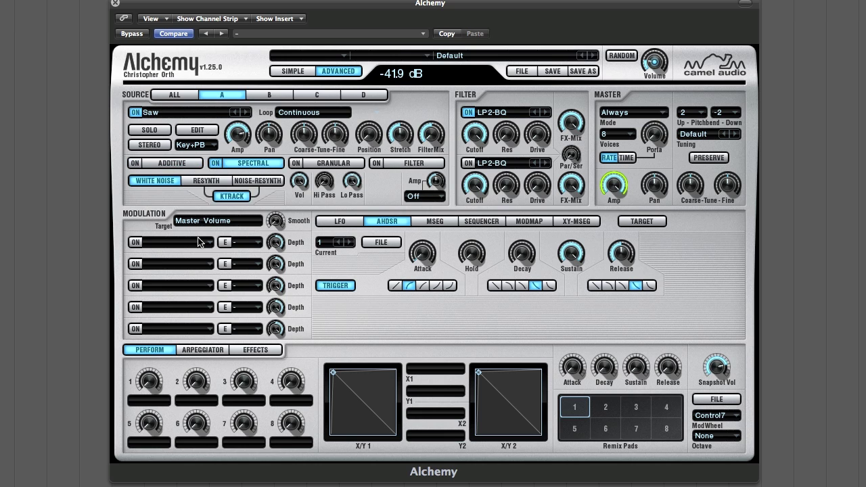
{"action": "left_click", "coordinate": [196, 184]}
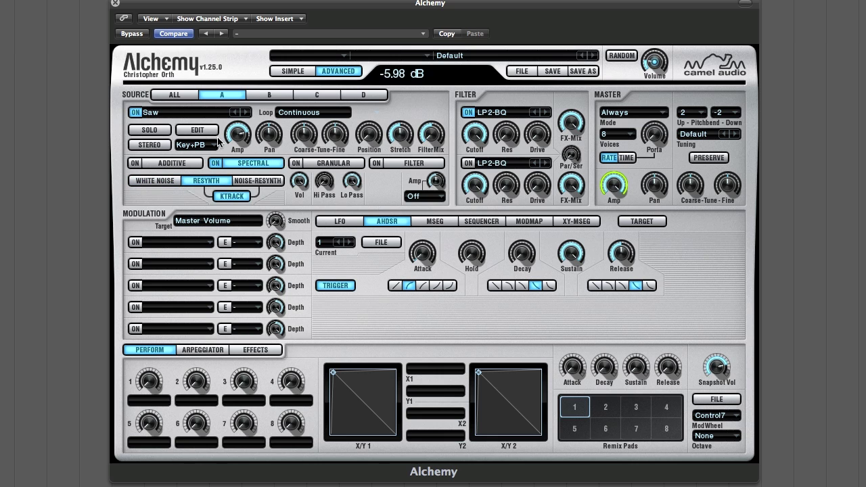
{"action": "left_click", "coordinate": [195, 131]}
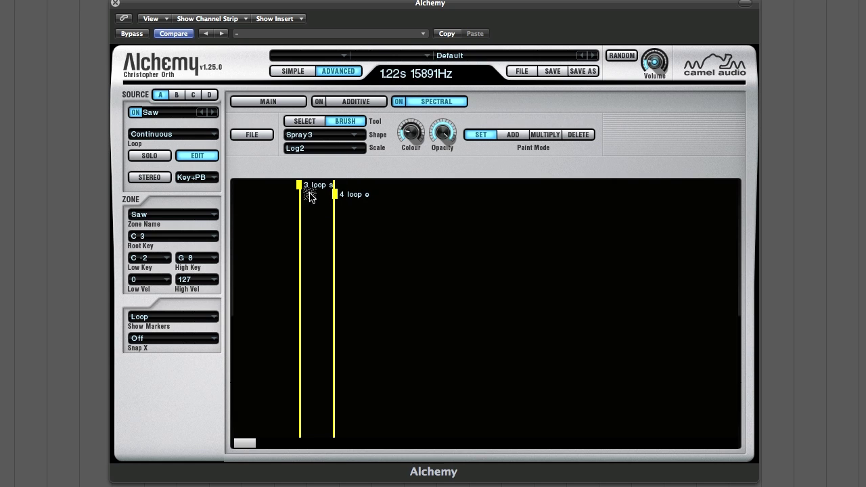
Step: Move the loop start left, paint a rising diagonal Spray3 sweep, and move the loop end to its top
{"action": "left_click_drag", "start_coordinate": [299, 186], "coordinate": [242, 191]}
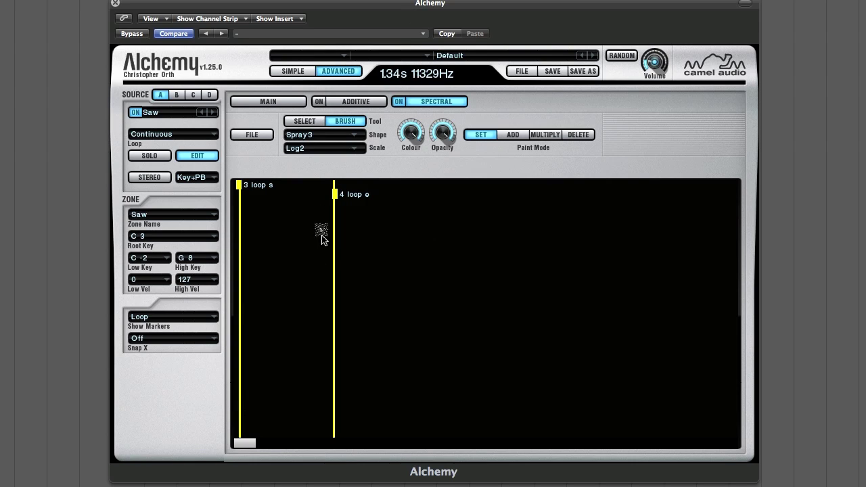
{"action": "mouse_move", "coordinate": [245, 423]}
{"action": "left_mouse_down"}
{"action": "mouse_move", "coordinate": [374, 324]}
{"action": "mouse_move", "coordinate": [508, 179]}
{"action": "left_mouse_up"}
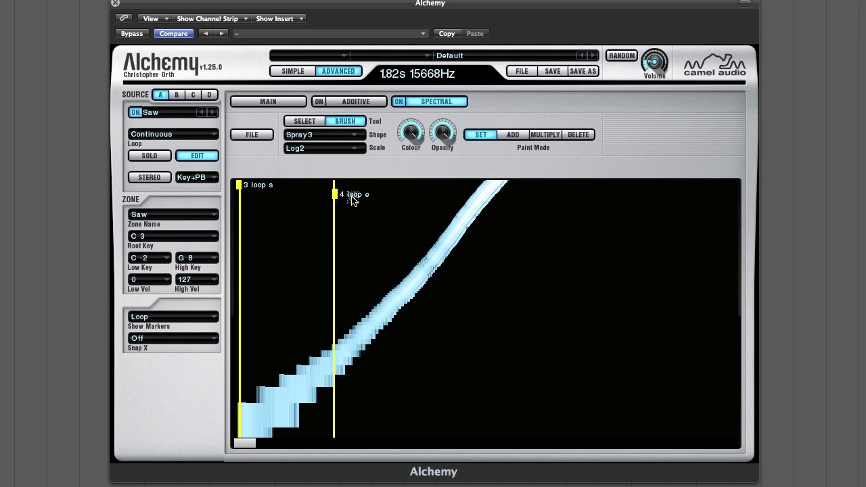
{"action": "left_click_drag", "start_coordinate": [335, 193], "coordinate": [508, 194]}
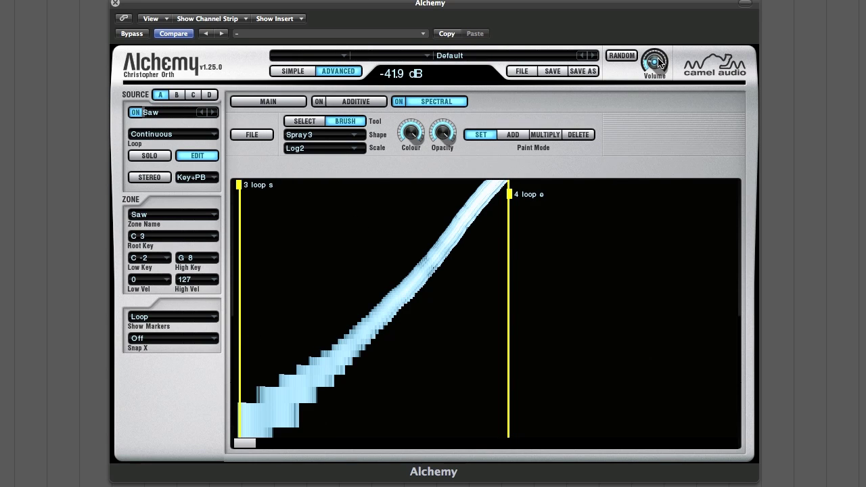
{"action": "mouse_move", "coordinate": [657, 68]}
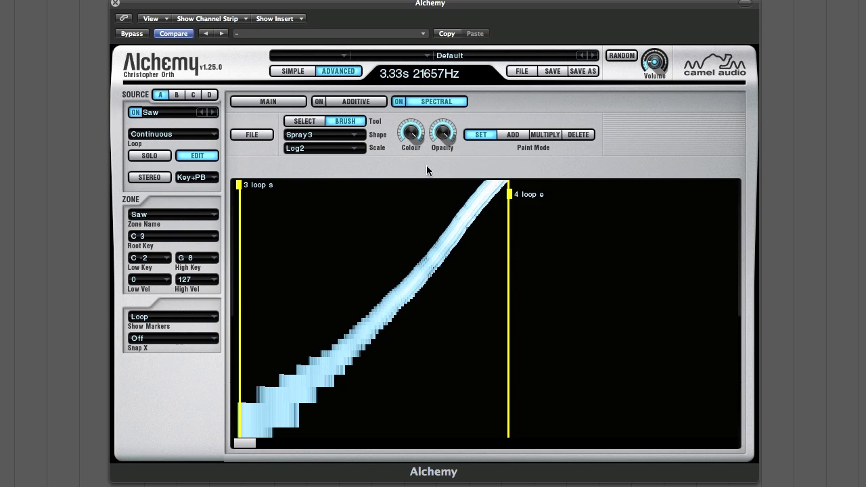
Step: Clear the canvas, spray one patch, lower Colour and spray a darker patch, then clear again
{"action": "left_click", "coordinate": [254, 134]}
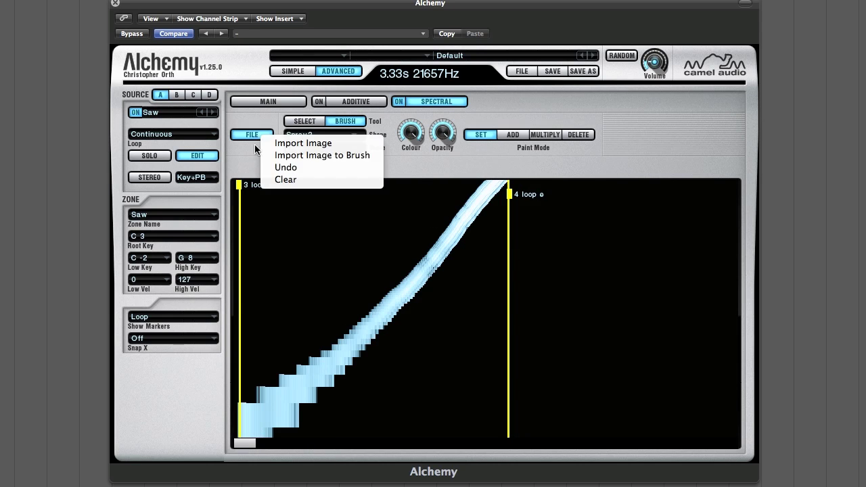
{"action": "left_click", "coordinate": [280, 181]}
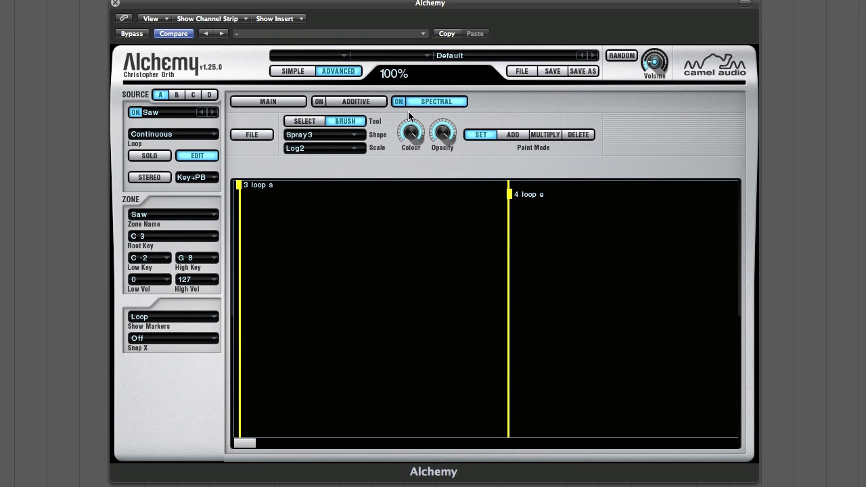
{"action": "mouse_move", "coordinate": [292, 251]}
{"action": "left_mouse_down"}
{"action": "mouse_move", "coordinate": [334, 245]}
{"action": "mouse_move", "coordinate": [267, 268]}
{"action": "mouse_move", "coordinate": [315, 256]}
{"action": "mouse_move", "coordinate": [321, 271]}
{"action": "mouse_move", "coordinate": [267, 277]}
{"action": "left_mouse_up"}
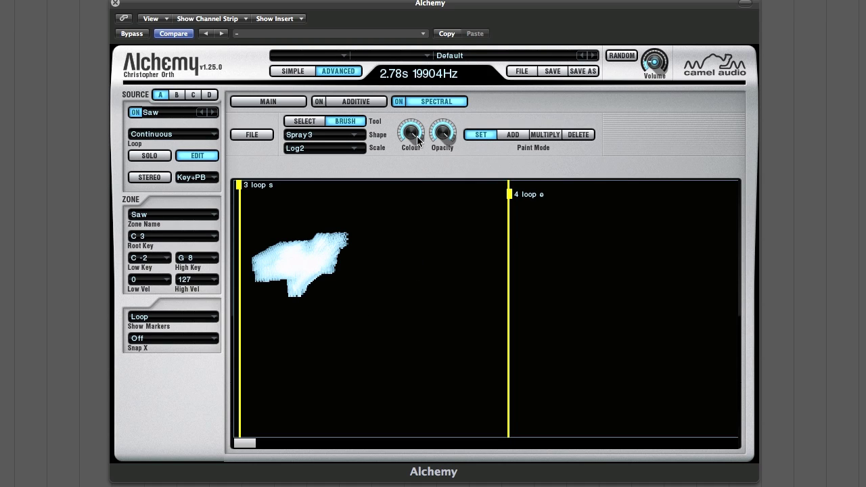
{"action": "left_click_drag", "start_coordinate": [418, 140], "coordinate": [417, 191]}
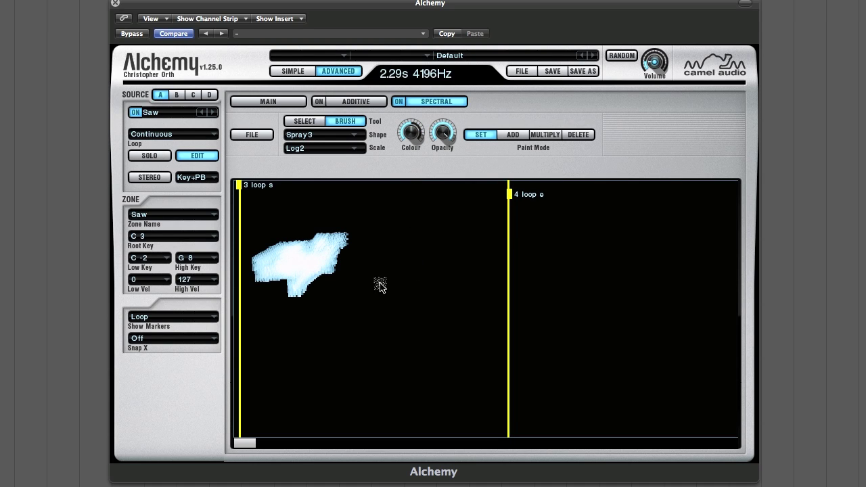
{"action": "mouse_move", "coordinate": [381, 284]}
{"action": "left_mouse_down"}
{"action": "mouse_move", "coordinate": [377, 306]}
{"action": "mouse_move", "coordinate": [383, 297]}
{"action": "mouse_move", "coordinate": [343, 316]}
{"action": "mouse_move", "coordinate": [364, 298]}
{"action": "mouse_move", "coordinate": [374, 313]}
{"action": "mouse_move", "coordinate": [350, 324]}
{"action": "mouse_move", "coordinate": [392, 326]}
{"action": "mouse_move", "coordinate": [352, 316]}
{"action": "left_mouse_up"}
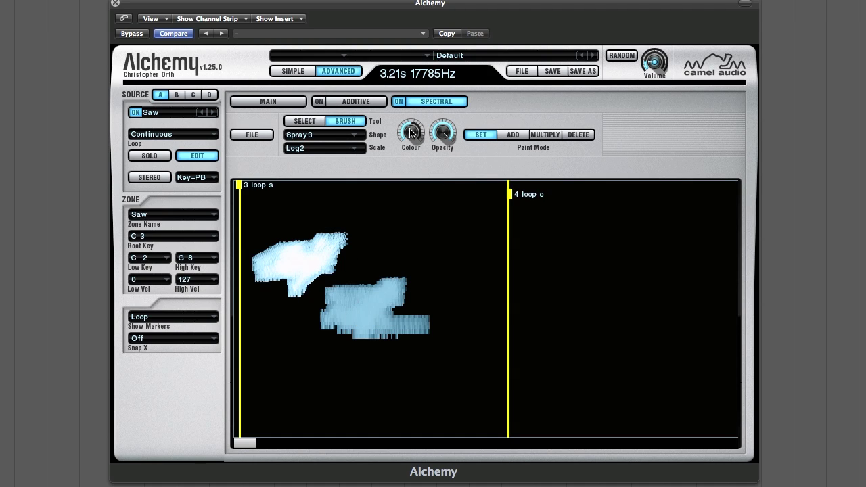
{"action": "left_click", "coordinate": [253, 138]}
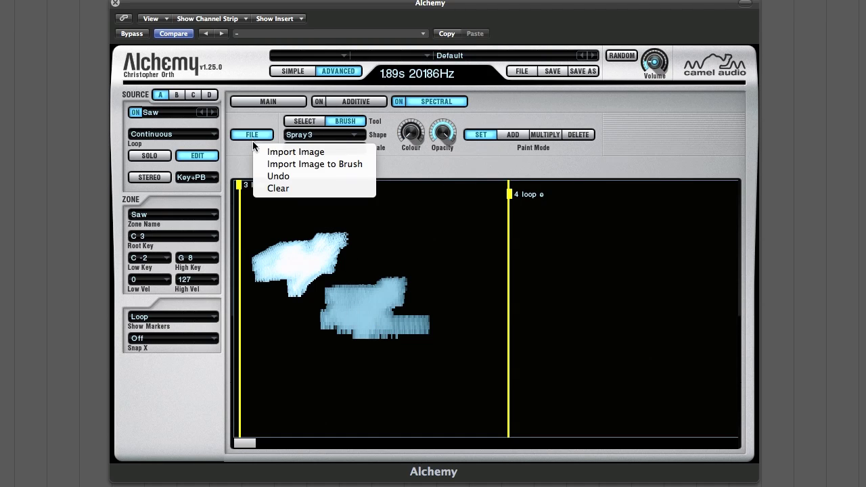
{"action": "left_click", "coordinate": [274, 188]}
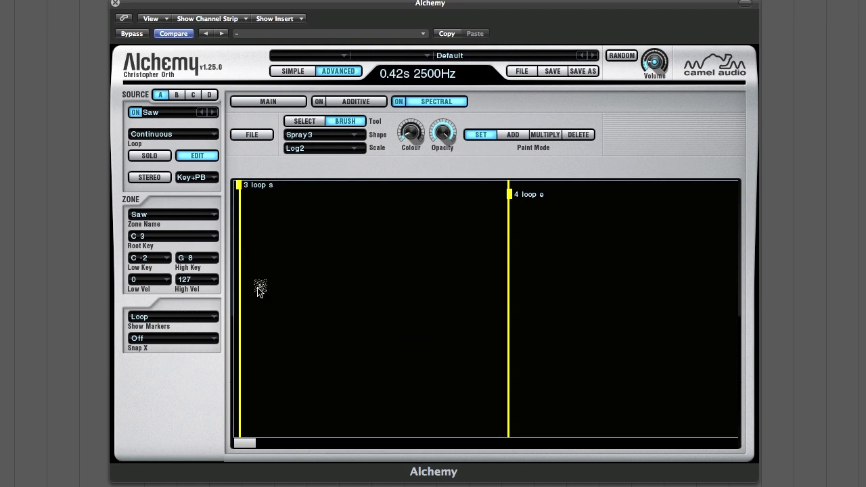
Step: Spray six vertical stripes, raising Colour between them up to 85% and then 87%
{"action": "mouse_move", "coordinate": [261, 286]}
{"action": "left_mouse_down"}
{"action": "mouse_move", "coordinate": [255, 280]}
{"action": "mouse_move", "coordinate": [259, 365]}
{"action": "left_mouse_up"}
{"action": "mouse_move", "coordinate": [411, 126]}
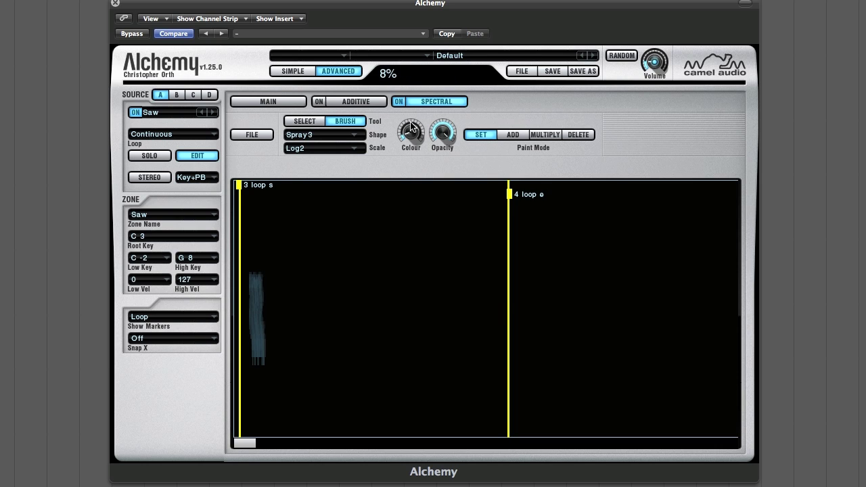
{"action": "left_click_drag", "start_coordinate": [286, 274], "coordinate": [295, 372]}
{"action": "mouse_move", "coordinate": [408, 116]}
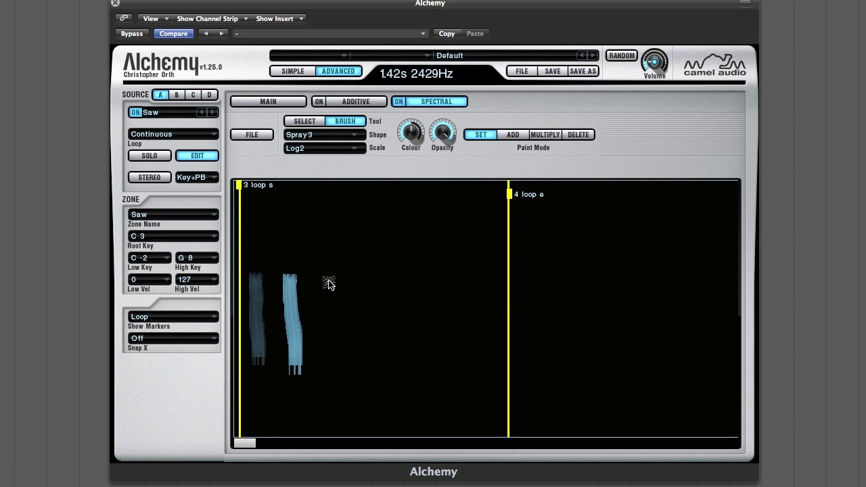
{"action": "left_click_drag", "start_coordinate": [326, 279], "coordinate": [336, 374]}
{"action": "mouse_move", "coordinate": [415, 125]}
{"action": "left_click_drag", "start_coordinate": [387, 269], "coordinate": [380, 386]}
{"action": "left_click_drag", "start_coordinate": [418, 140], "coordinate": [415, 111]}
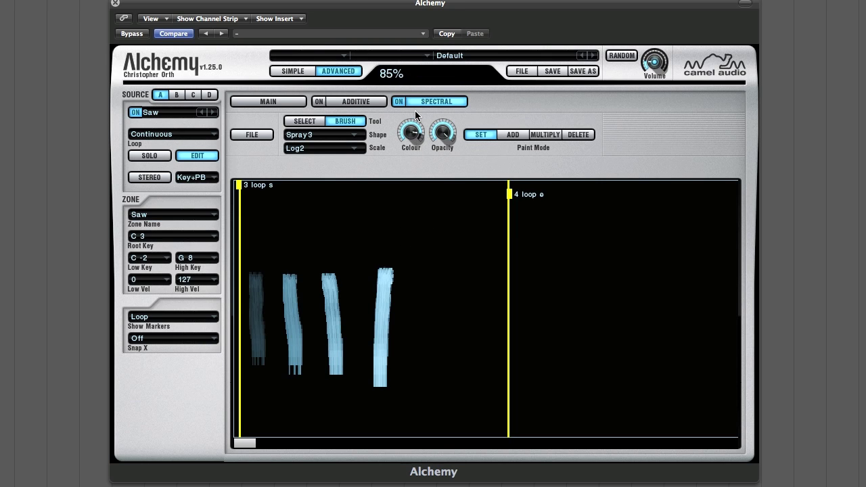
{"action": "left_click_drag", "start_coordinate": [427, 270], "coordinate": [428, 372]}
{"action": "left_click_drag", "start_coordinate": [419, 136], "coordinate": [420, 133]}
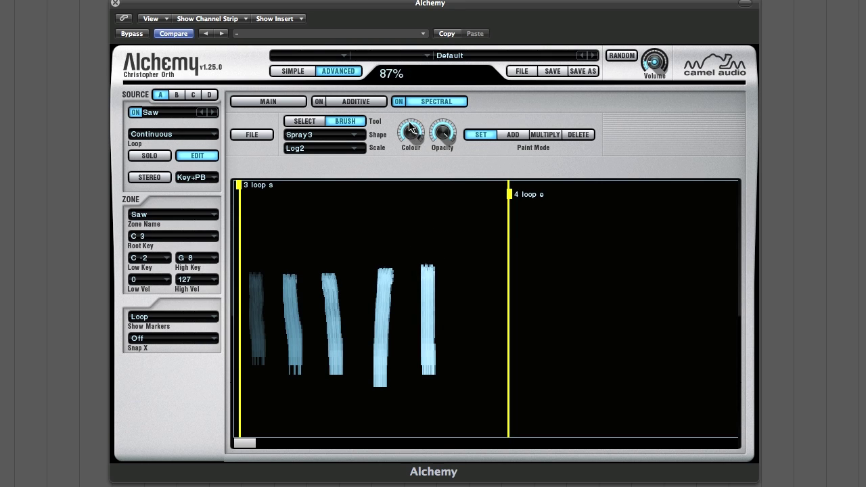
{"action": "left_click_drag", "start_coordinate": [473, 270], "coordinate": [471, 385]}
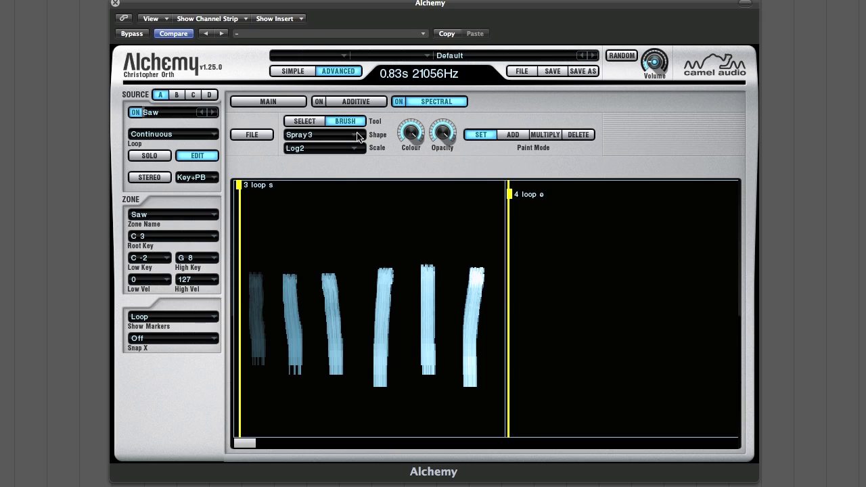
Step: Clear the spectral canvas and spray about ten blobs with the Spray3 brush
{"action": "left_click", "coordinate": [251, 137]}
{"action": "left_click", "coordinate": [248, 187]}
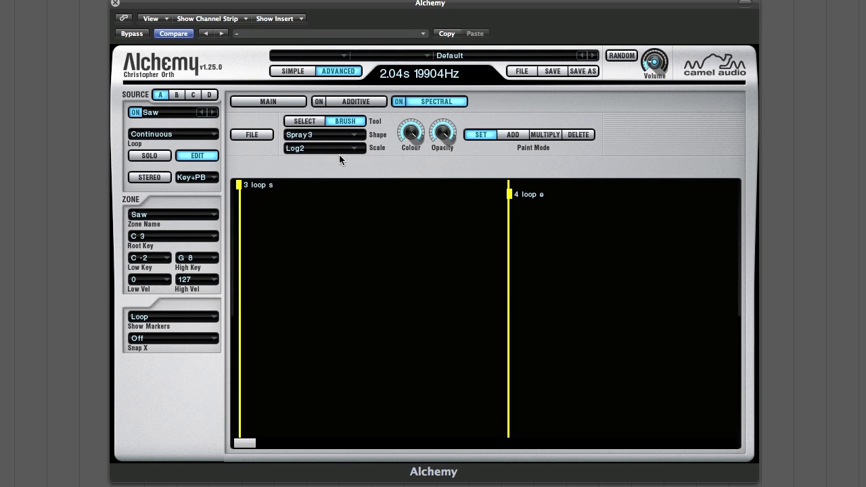
{"action": "left_click", "coordinate": [332, 137]}
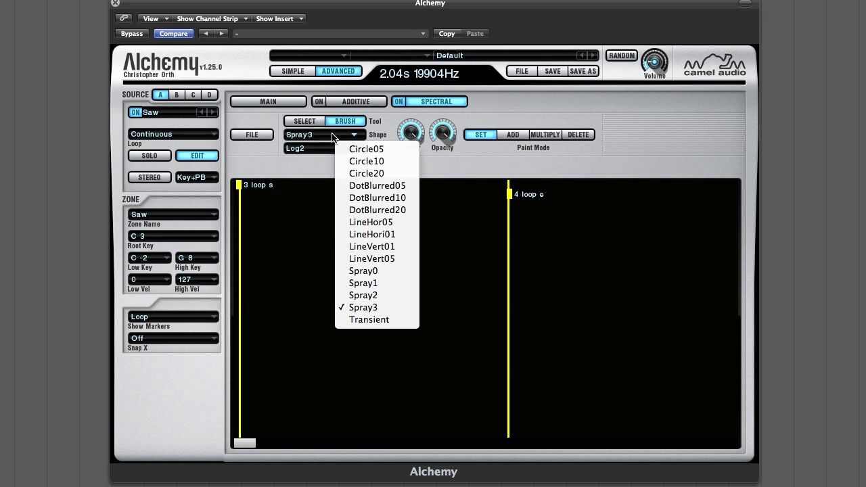
{"action": "left_click", "coordinate": [370, 309]}
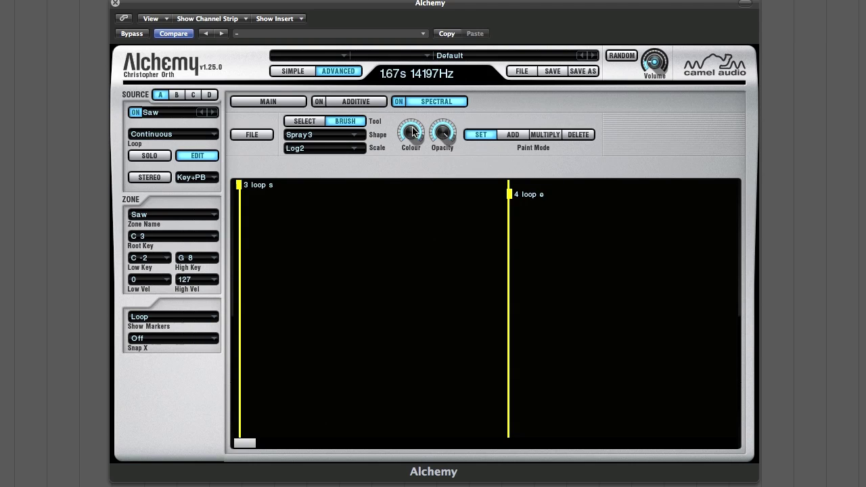
{"action": "left_click", "coordinate": [257, 379]}
{"action": "left_click", "coordinate": [284, 337]}
{"action": "left_click", "coordinate": [308, 375]}
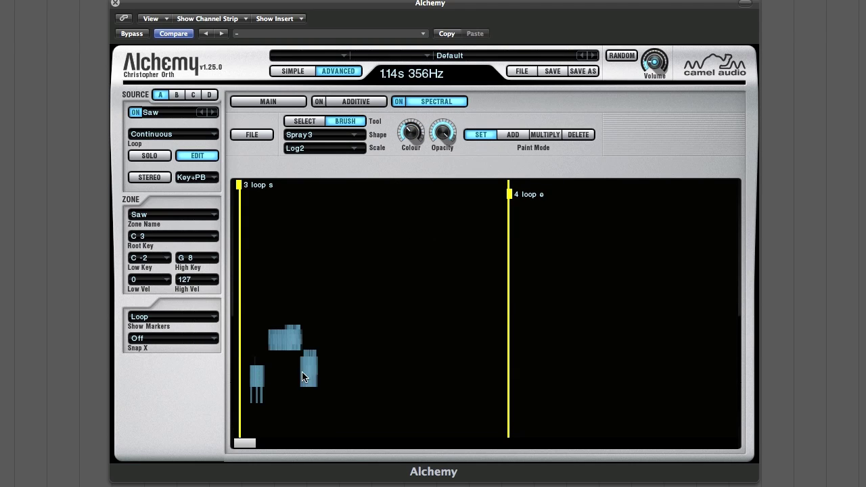
{"action": "left_click", "coordinate": [342, 320]}
{"action": "left_click", "coordinate": [309, 295]}
{"action": "left_click", "coordinate": [357, 315]}
{"action": "left_click", "coordinate": [394, 301]}
{"action": "left_click", "coordinate": [426, 321]}
{"action": "left_click", "coordinate": [350, 303]}
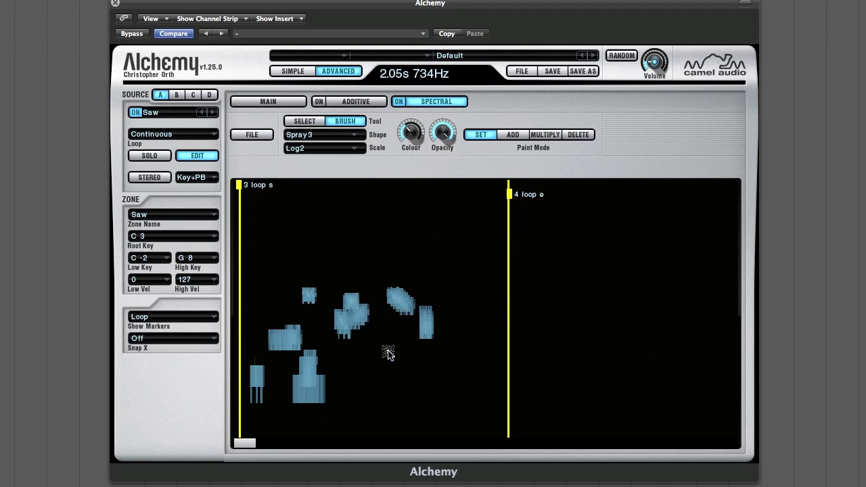
{"action": "left_click", "coordinate": [387, 352]}
Step: Dab six round spots and a vertical smear with the Circle20 brush
{"action": "left_click", "coordinate": [337, 137]}
{"action": "left_click", "coordinate": [371, 174]}
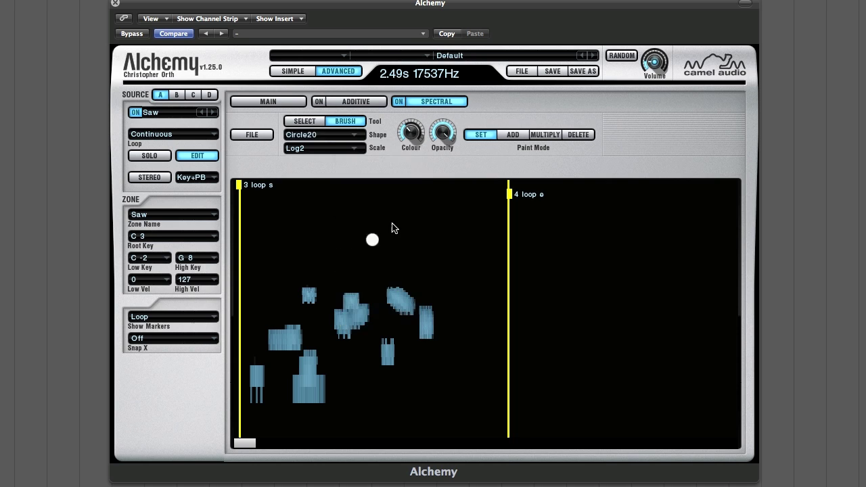
{"action": "left_click", "coordinate": [459, 268]}
{"action": "left_click", "coordinate": [377, 255]}
{"action": "left_click", "coordinate": [356, 278]}
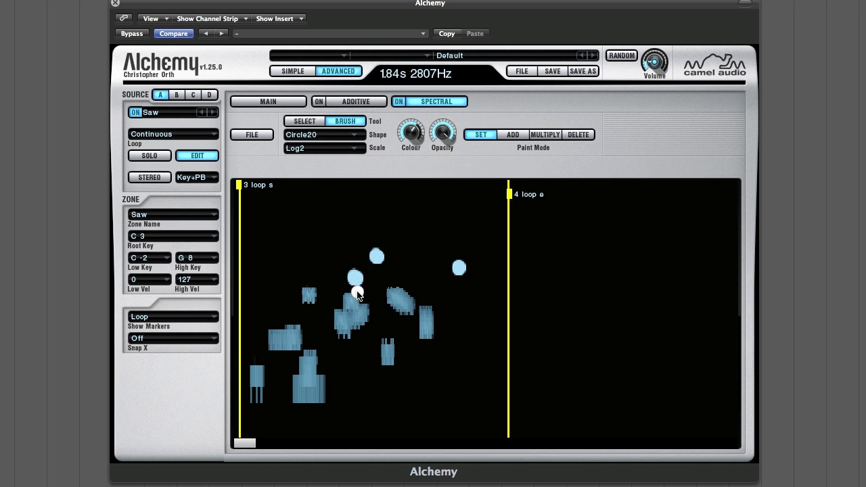
{"action": "left_click", "coordinate": [350, 300]}
{"action": "left_click", "coordinate": [369, 329]}
{"action": "left_click", "coordinate": [305, 338]}
{"action": "mouse_move", "coordinate": [318, 276]}
{"action": "left_mouse_down"}
{"action": "mouse_move", "coordinate": [268, 293]}
{"action": "mouse_move", "coordinate": [315, 333]}
{"action": "left_mouse_up"}
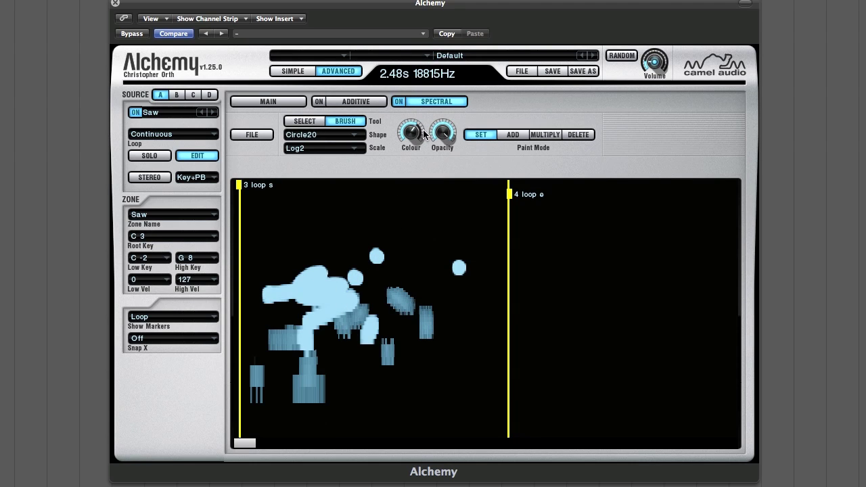
Step: Paint two blurred strokes with the DotBlurred20 brush and return to the main synth page
{"action": "left_click", "coordinate": [321, 135]}
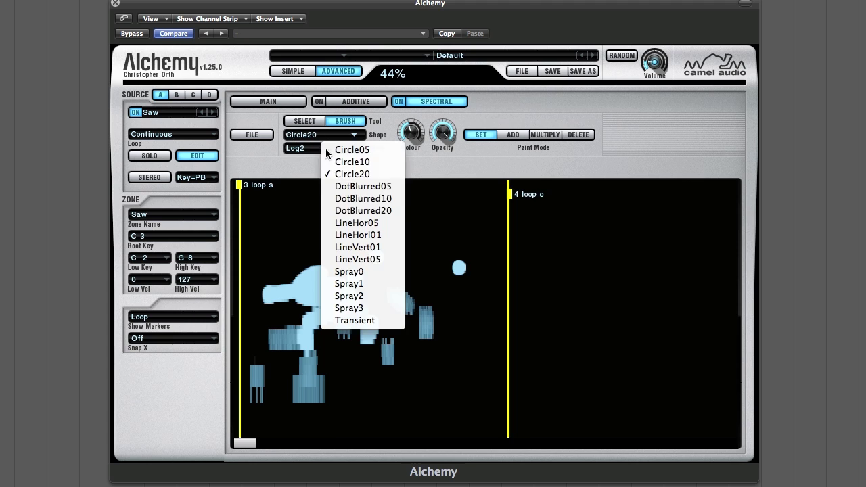
{"action": "left_click", "coordinate": [350, 213]}
{"action": "mouse_move", "coordinate": [283, 267]}
{"action": "left_mouse_down"}
{"action": "mouse_move", "coordinate": [267, 256]}
{"action": "mouse_move", "coordinate": [339, 261]}
{"action": "mouse_move", "coordinate": [369, 278]}
{"action": "left_mouse_up"}
{"action": "mouse_move", "coordinate": [304, 359]}
{"action": "left_mouse_down"}
{"action": "mouse_move", "coordinate": [379, 433]}
{"action": "mouse_move", "coordinate": [447, 332]}
{"action": "mouse_move", "coordinate": [376, 271]}
{"action": "left_mouse_up"}
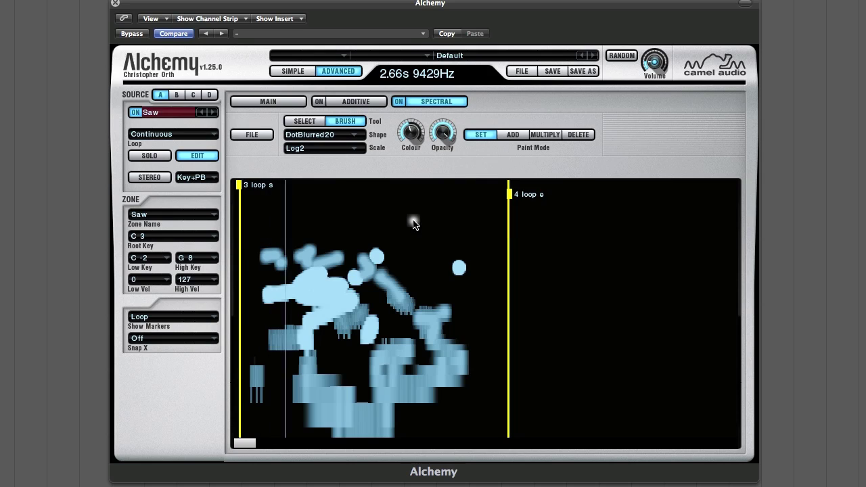
{"action": "mouse_move", "coordinate": [660, 69]}
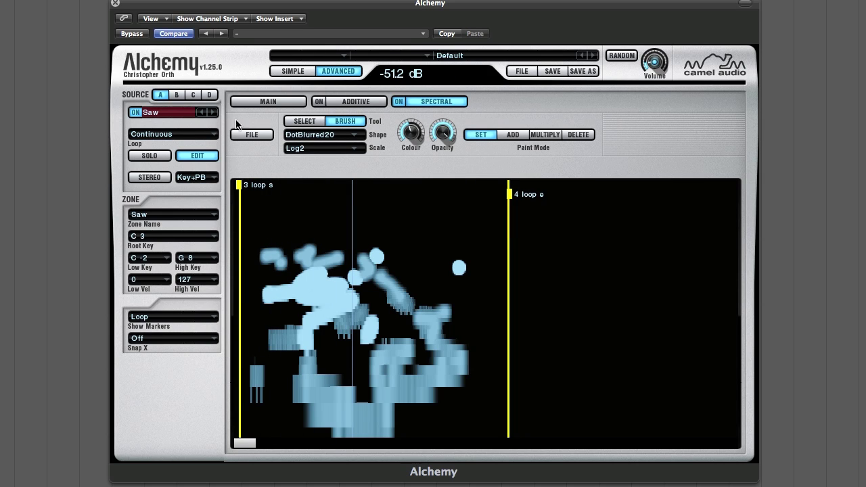
{"action": "left_click", "coordinate": [218, 155]}
Step: Set Filter 1 to LP2-MG HQ and lower its cutoff
{"action": "left_click", "coordinate": [493, 121]}
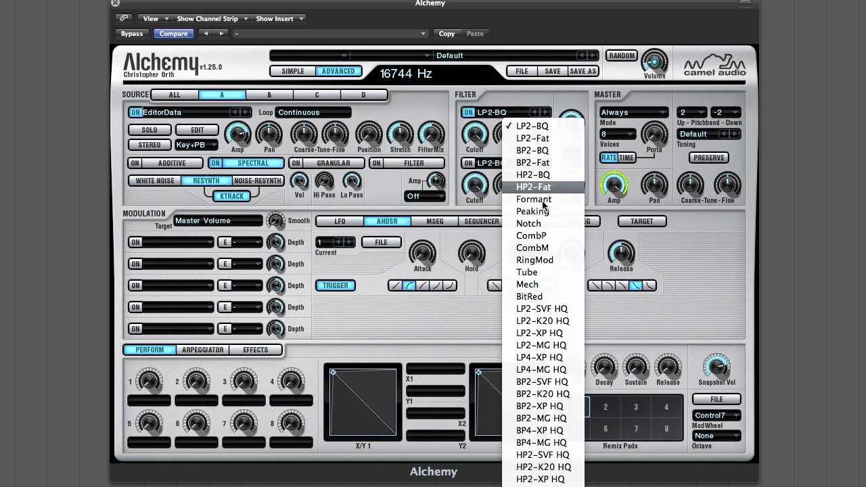
{"action": "left_click", "coordinate": [562, 346]}
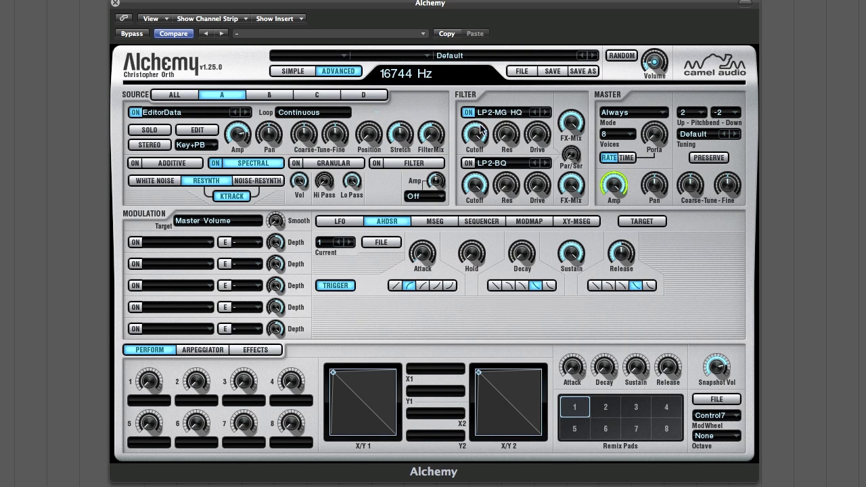
{"action": "left_click_drag", "start_coordinate": [476, 133], "coordinate": [482, 152]}
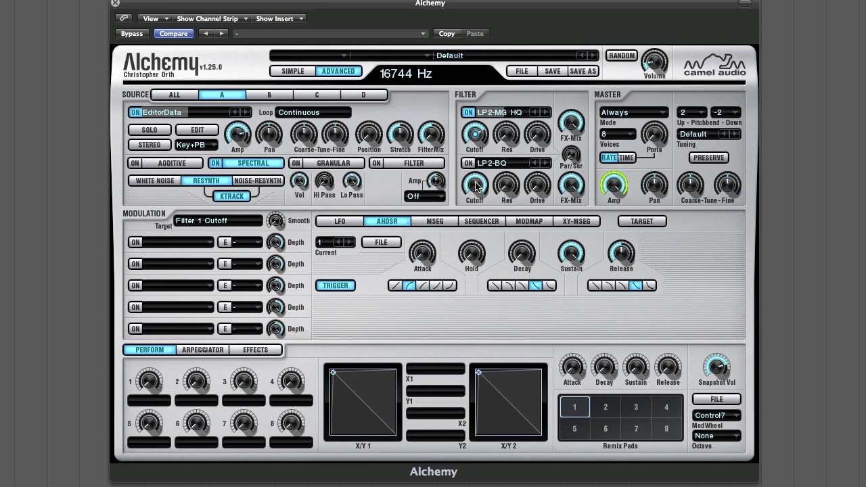
Step: Load Camel Reverb in effect slot 1 and Delay1 in slot 2
{"action": "left_click", "coordinate": [257, 351]}
{"action": "left_click", "coordinate": [245, 388]}
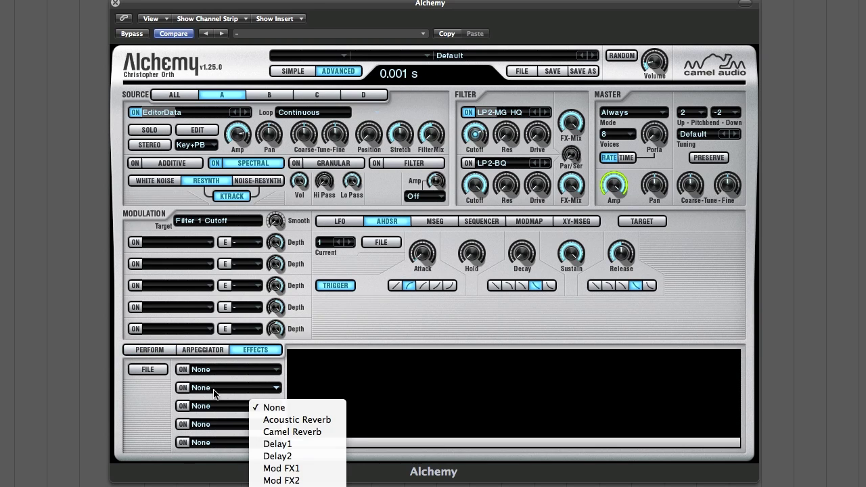
{"action": "left_click", "coordinate": [187, 390]}
{"action": "left_click", "coordinate": [212, 393]}
{"action": "left_click", "coordinate": [187, 389]}
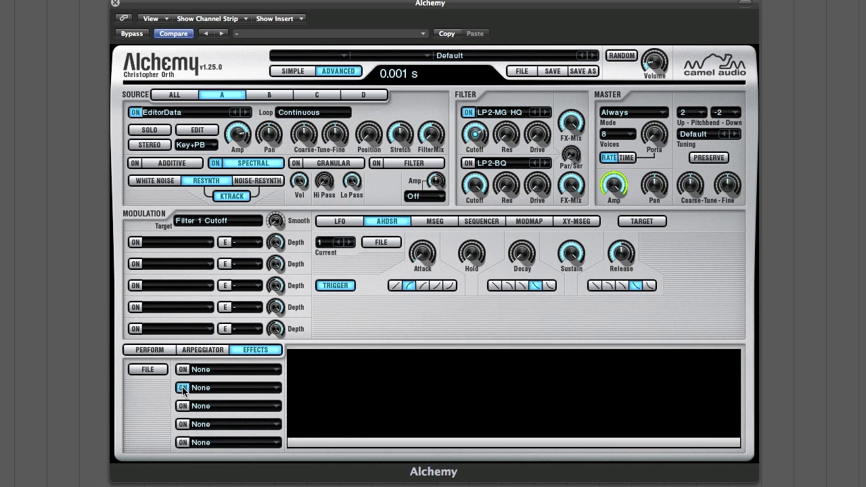
{"action": "left_click", "coordinate": [208, 389]}
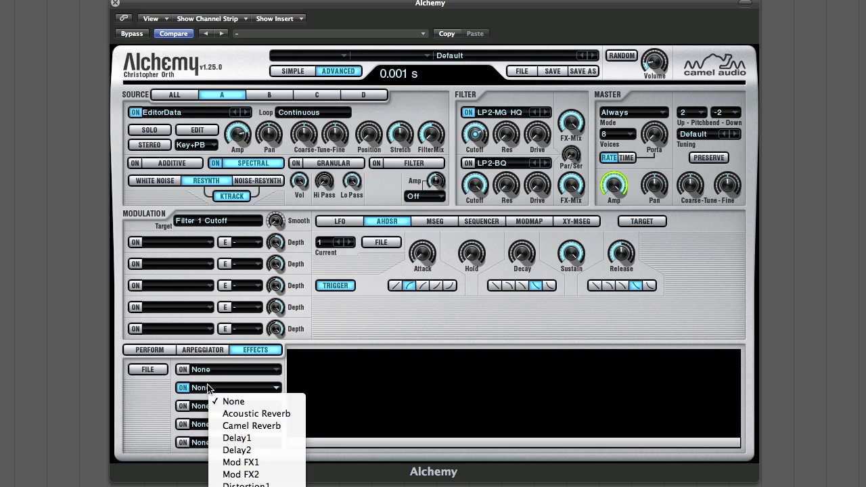
{"action": "left_click", "coordinate": [257, 438]}
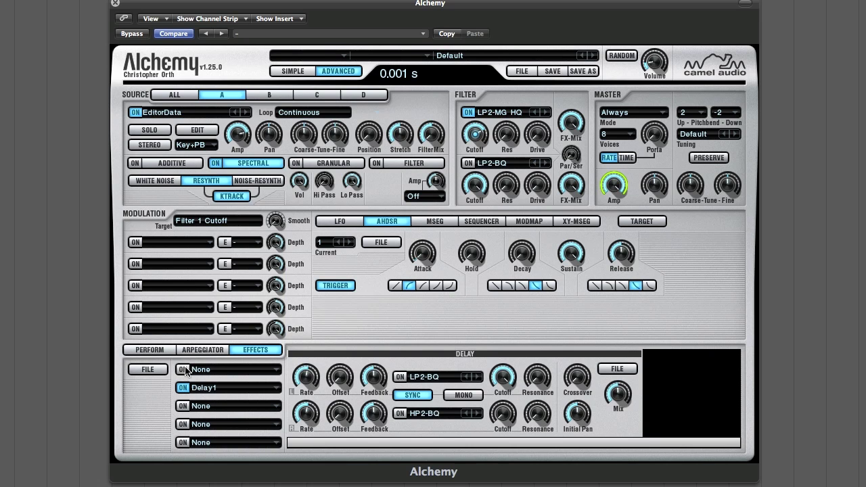
{"action": "left_click", "coordinate": [213, 371]}
{"action": "left_click", "coordinate": [243, 407]}
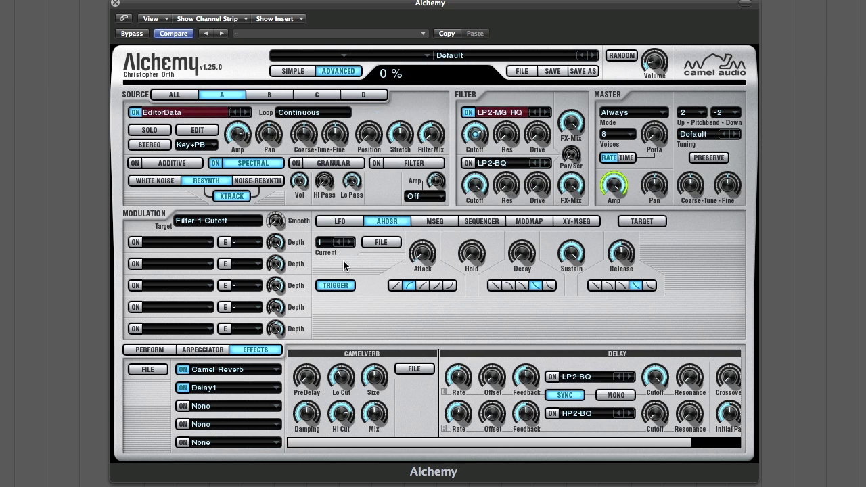
Step: Sweep the filter cutoff down to about 715 Hz, then up to about 3906 Hz
{"action": "left_click_drag", "start_coordinate": [474, 132], "coordinate": [473, 161]}
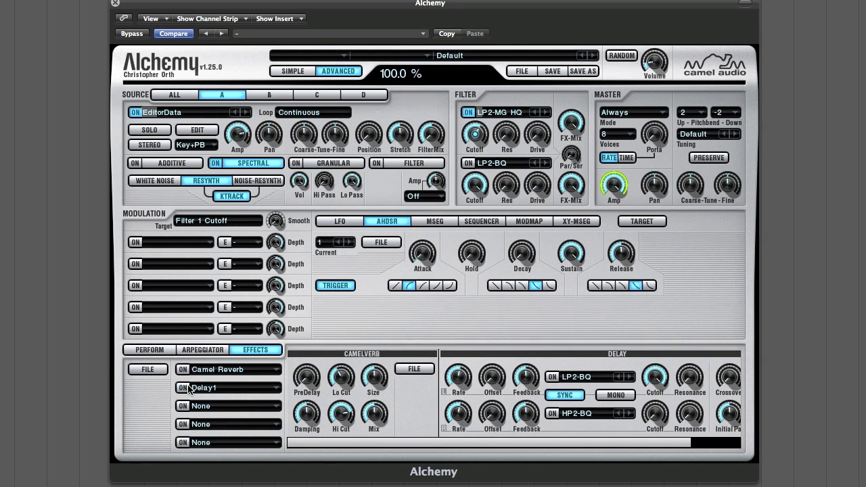
{"action": "left_click_drag", "start_coordinate": [478, 140], "coordinate": [477, 109]}
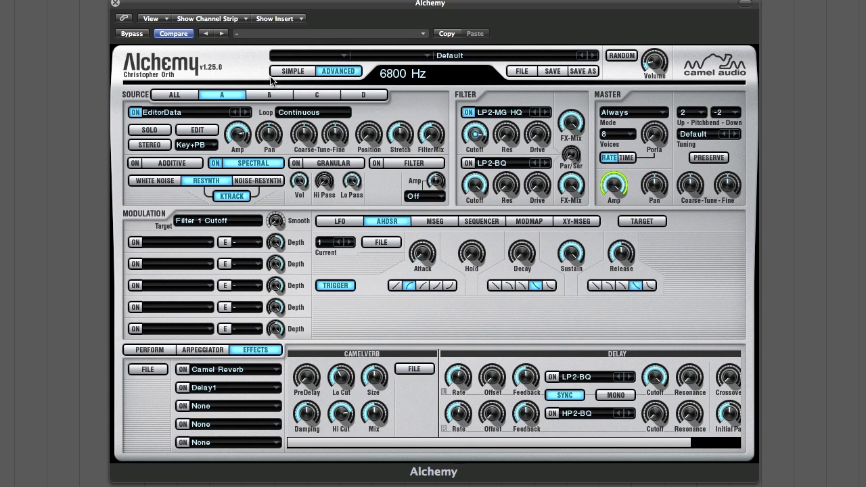
{"action": "left_click", "coordinate": [198, 130]}
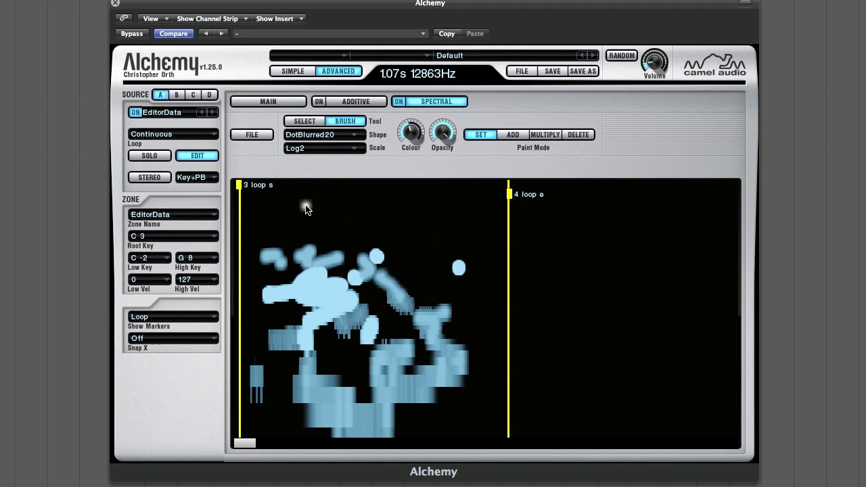
Step: Clear the painted spectral image and start an image import into the spectrum
{"action": "left_click", "coordinate": [261, 137]}
{"action": "left_click", "coordinate": [288, 190]}
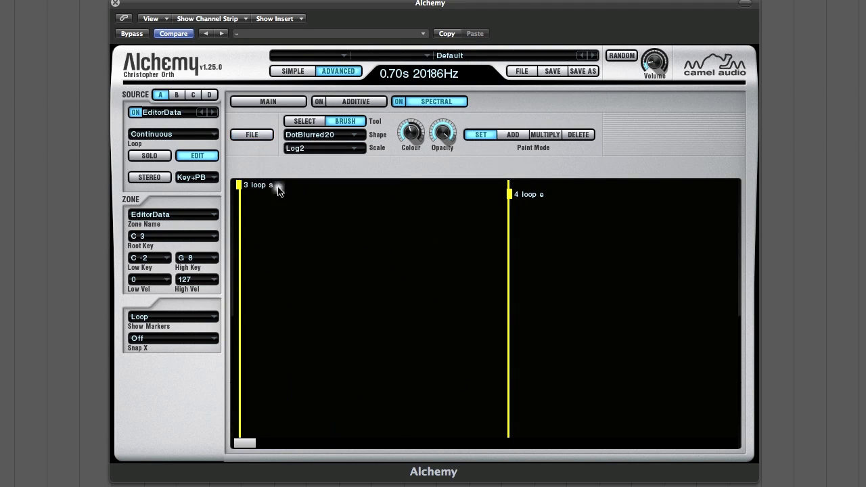
{"action": "left_click", "coordinate": [258, 137]}
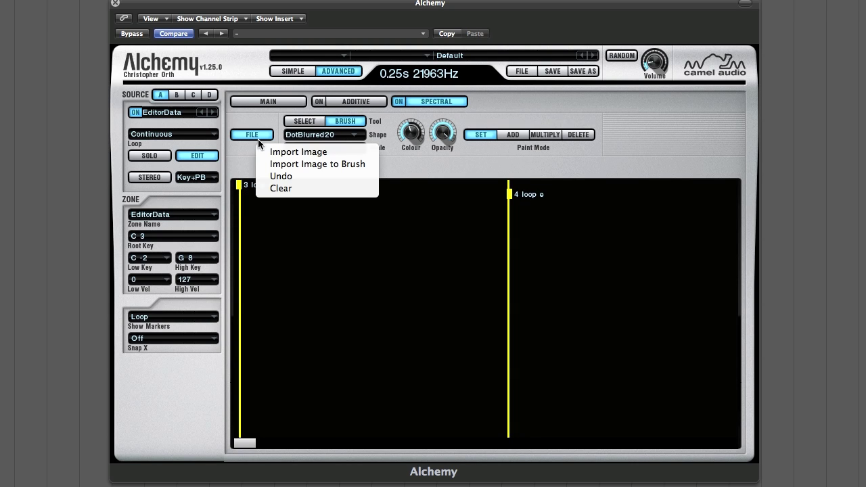
{"action": "left_click", "coordinate": [277, 153]}
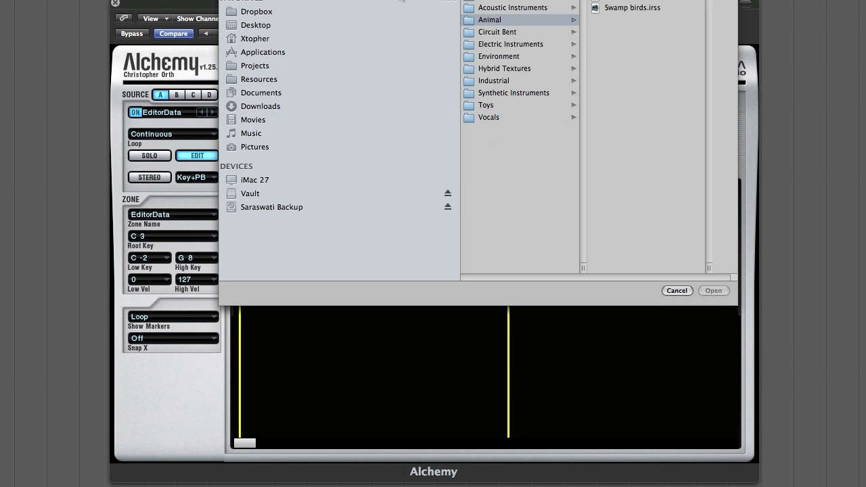
{"action": "left_click_drag", "start_coordinate": [389, 0], "coordinate": [351, 62]}
Step: Import Spectral_1.png from Desktop > Spectral Video Captures > Spectral Source
{"action": "left_click", "coordinate": [211, 122]}
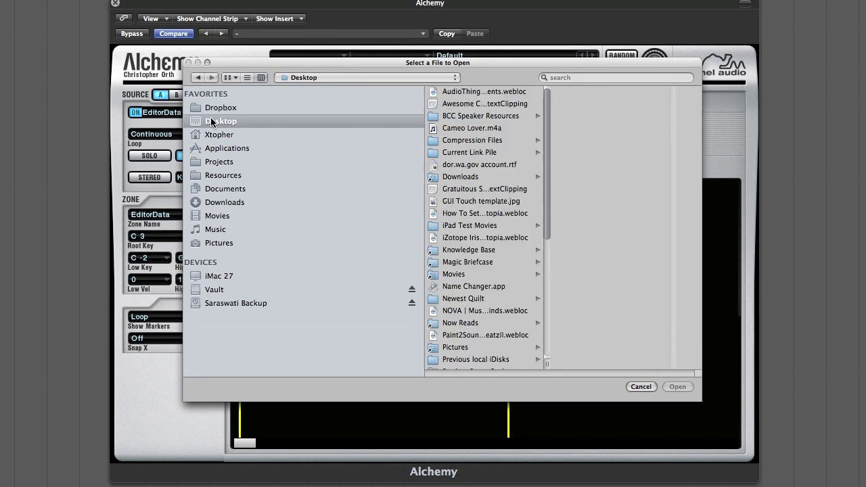
{"action": "scroll", "coordinate": [466, 201], "scroll_direction": "down", "scroll_amount": 6}
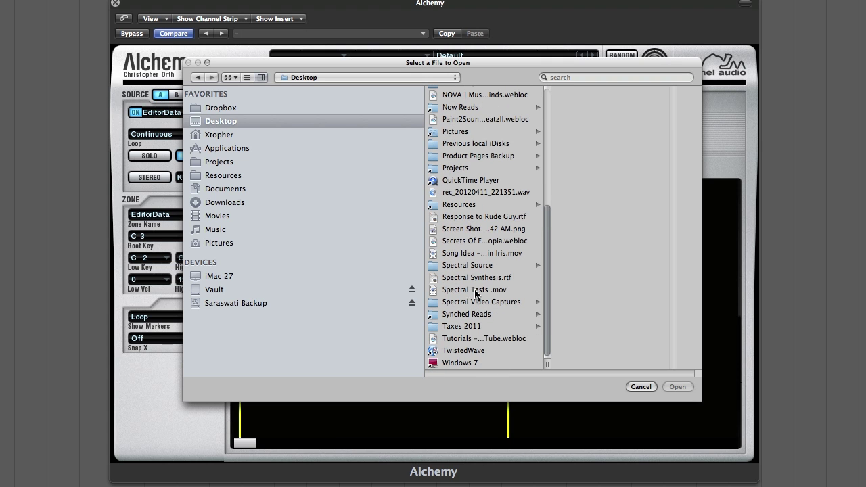
{"action": "left_click", "coordinate": [474, 305]}
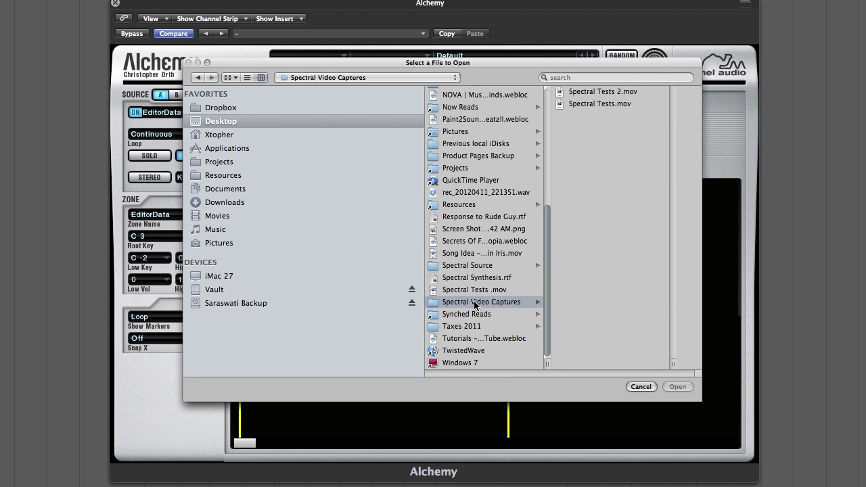
{"action": "left_click", "coordinate": [467, 267]}
{"action": "left_click", "coordinate": [609, 128]}
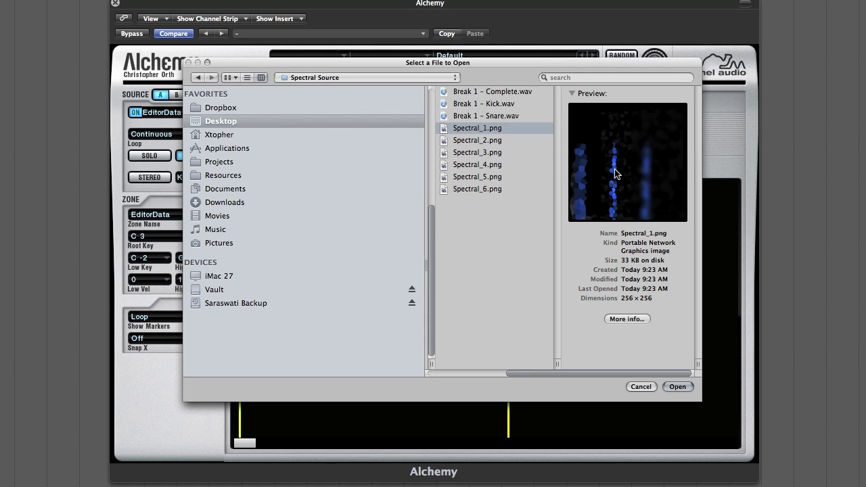
{"action": "left_click", "coordinate": [677, 387]}
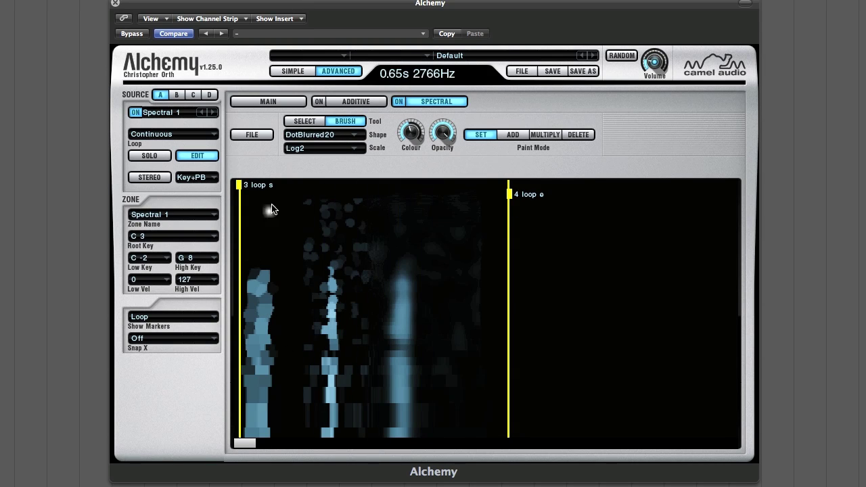
{"action": "left_click", "coordinate": [259, 135]}
Step: Import Spectral_2.png into the spectrum as a trial, then clear it
{"action": "left_click", "coordinate": [278, 148]}
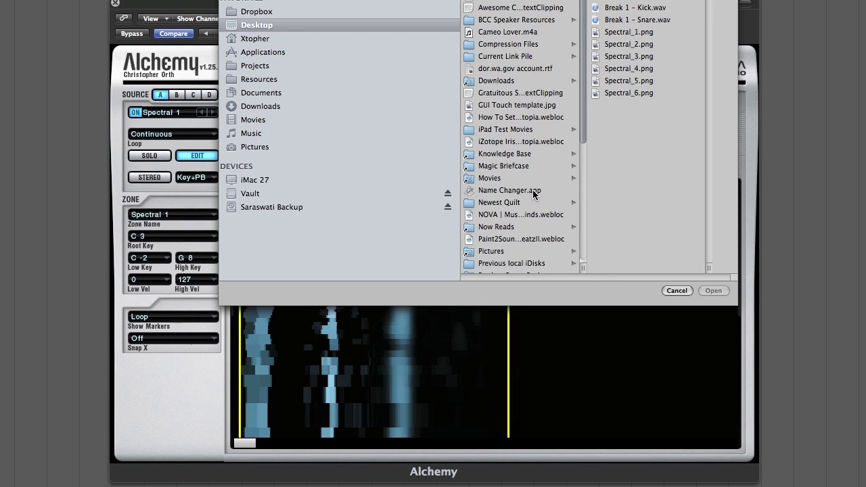
{"action": "double_click", "coordinate": [633, 44]}
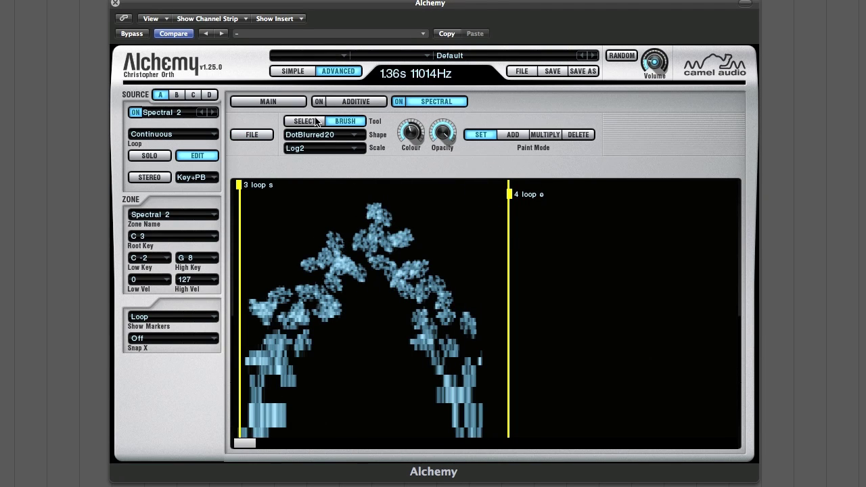
{"action": "left_click", "coordinate": [257, 135]}
{"action": "left_click", "coordinate": [284, 185]}
Step: Import the cloudy Spectral_3.png image after previewing Spectral_1 and Spectral_2
{"action": "left_click", "coordinate": [250, 137]}
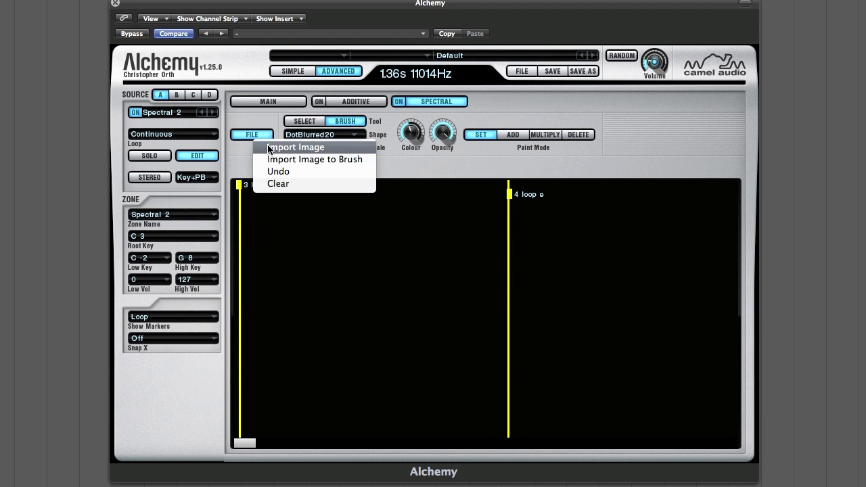
{"action": "left_click", "coordinate": [529, 244]}
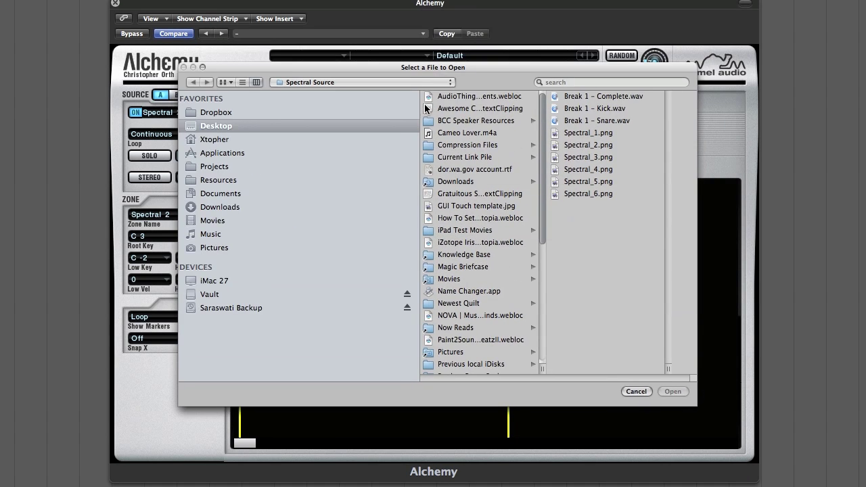
{"action": "left_click", "coordinate": [588, 137]}
{"action": "left_click", "coordinate": [476, 146]}
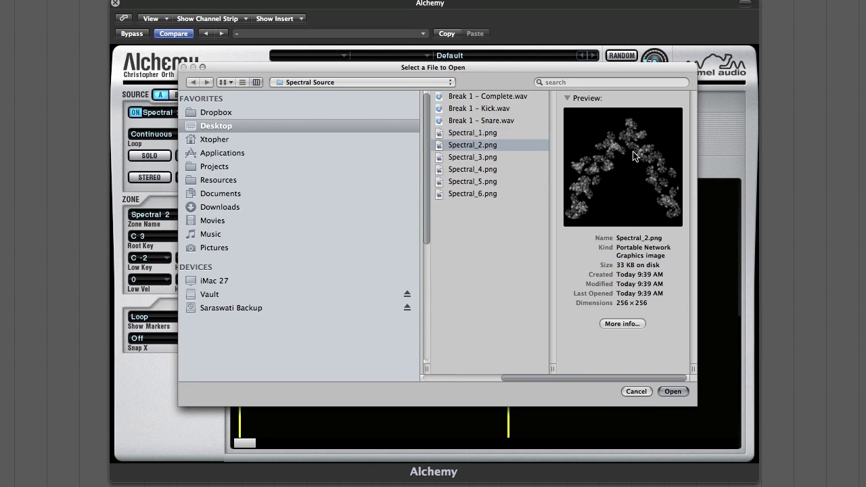
{"action": "left_click", "coordinate": [482, 156]}
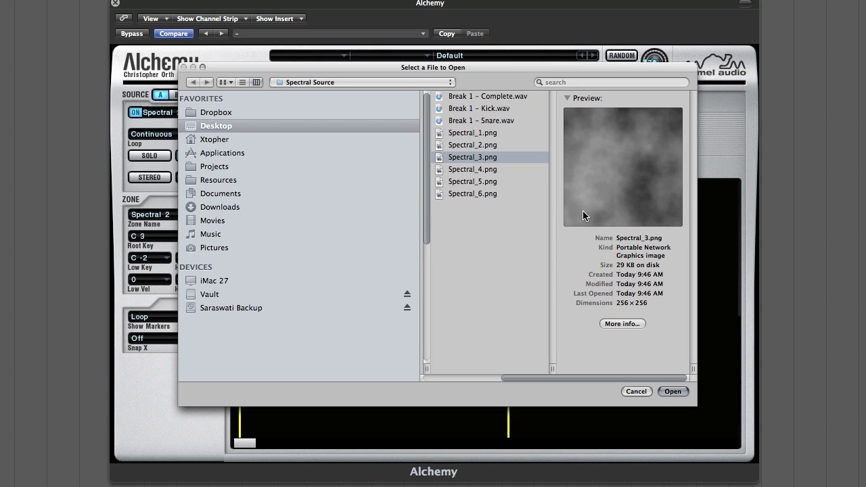
{"action": "left_click", "coordinate": [677, 391]}
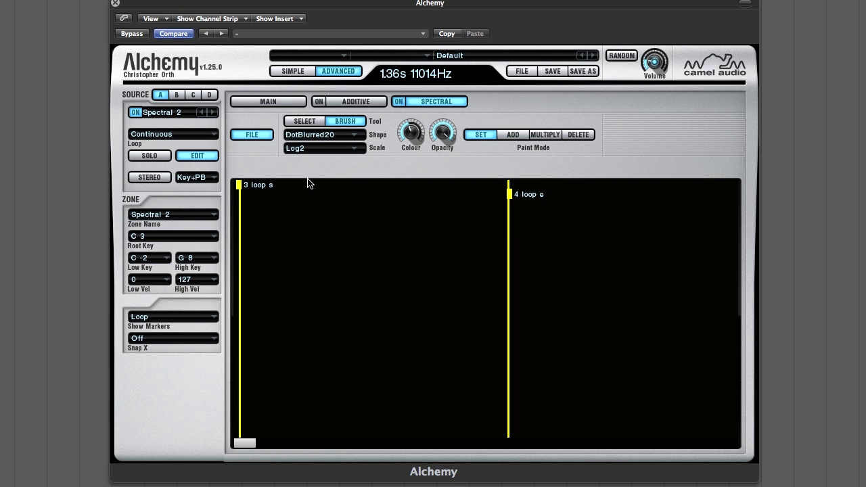
{"action": "left_click", "coordinate": [259, 132]}
Step: Clear Spectral_3 and import Spectral_4.png into the spectrum
{"action": "left_click", "coordinate": [278, 184]}
{"action": "left_click", "coordinate": [257, 133]}
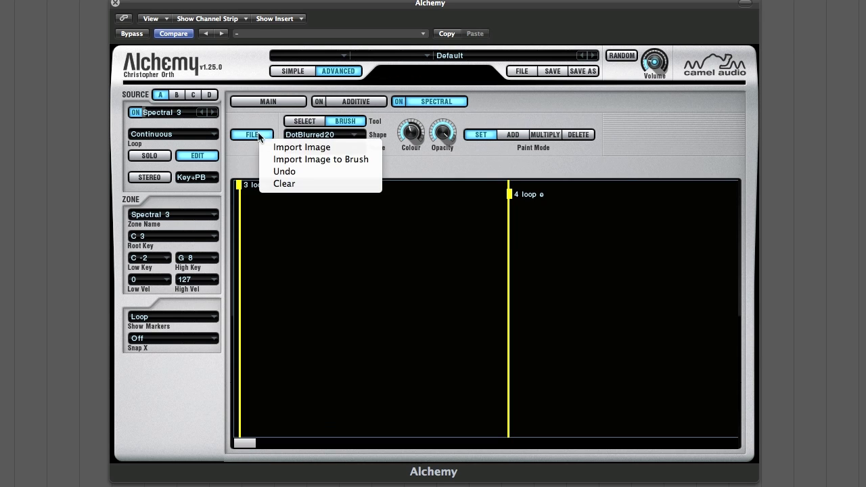
{"action": "left_click", "coordinate": [290, 147]}
{"action": "left_click", "coordinate": [625, 69]}
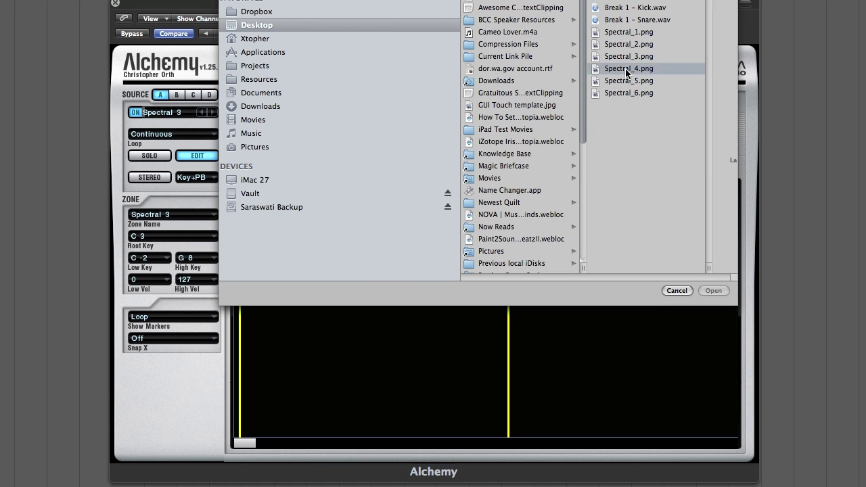
{"action": "left_click", "coordinate": [697, 291]}
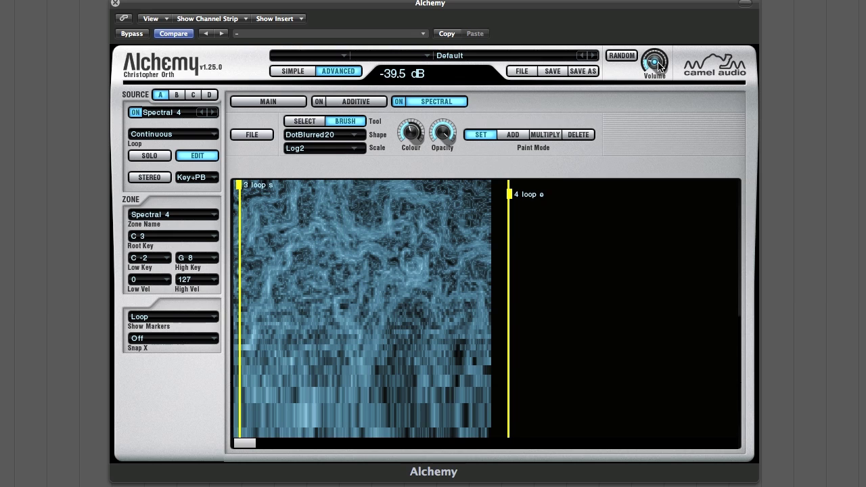
Step: Turn the output volume down, then clear Spectral_4 from the canvas
{"action": "left_click_drag", "start_coordinate": [655, 68], "coordinate": [656, 76]}
{"action": "scroll", "coordinate": [654, 61], "scroll_direction": "up", "scroll_amount": 2}
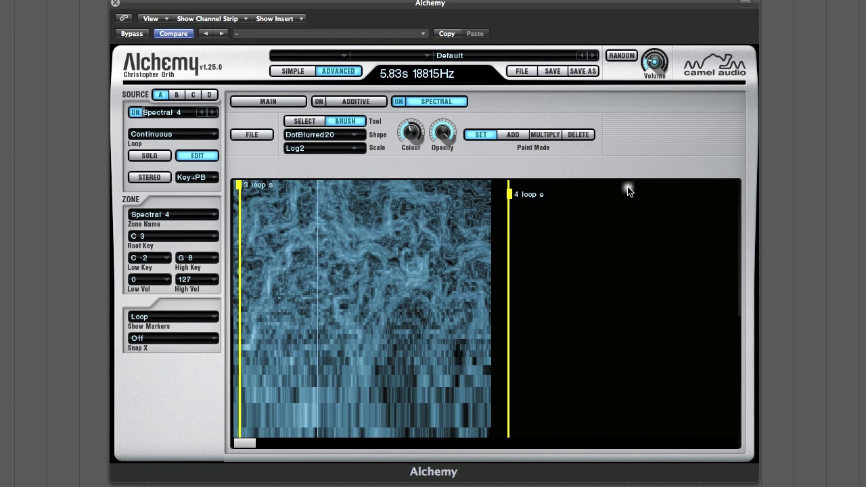
{"action": "left_click", "coordinate": [261, 135]}
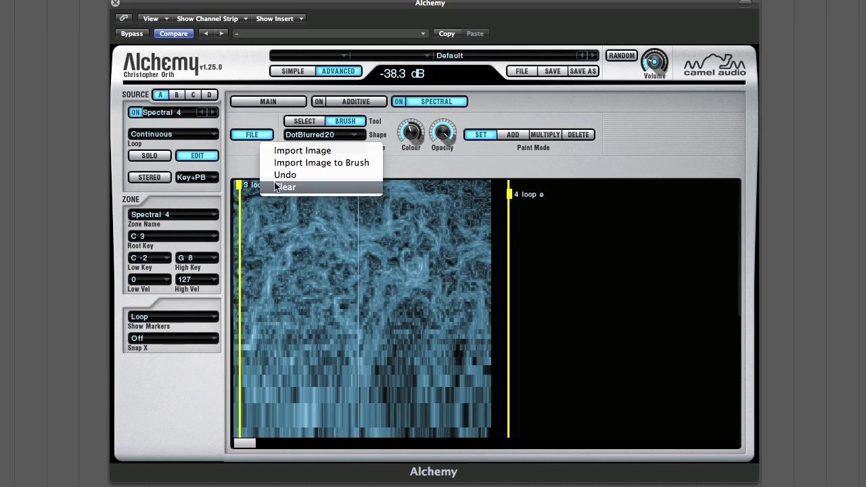
{"action": "left_click", "coordinate": [274, 187]}
Step: Import the speckled Spectral_5.png image as source A's Spectral 5 spectrum
{"action": "left_click", "coordinate": [259, 135]}
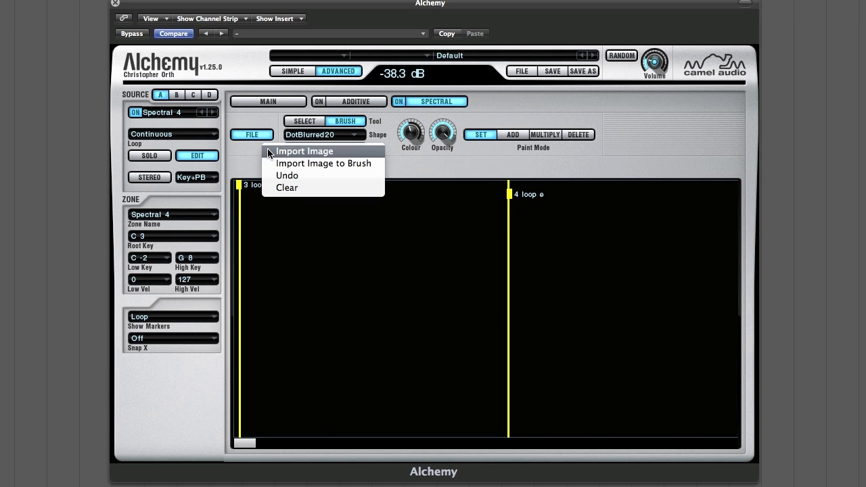
{"action": "left_click", "coordinate": [304, 151]}
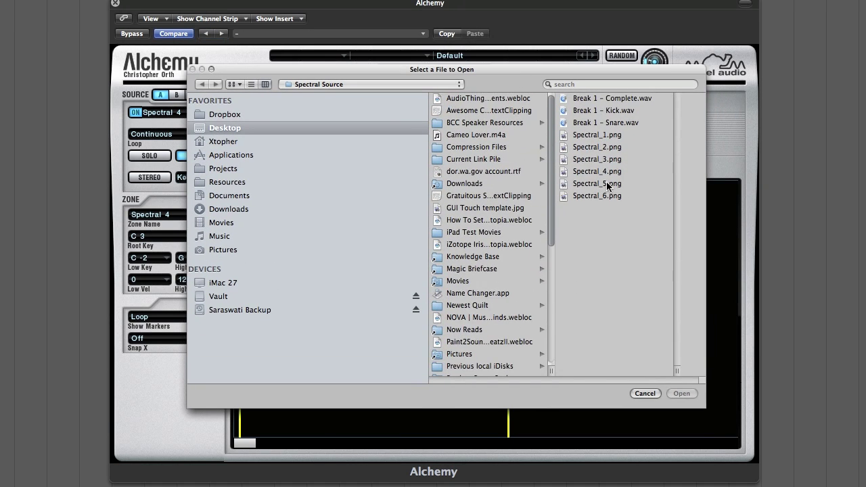
{"action": "left_click", "coordinate": [606, 181]}
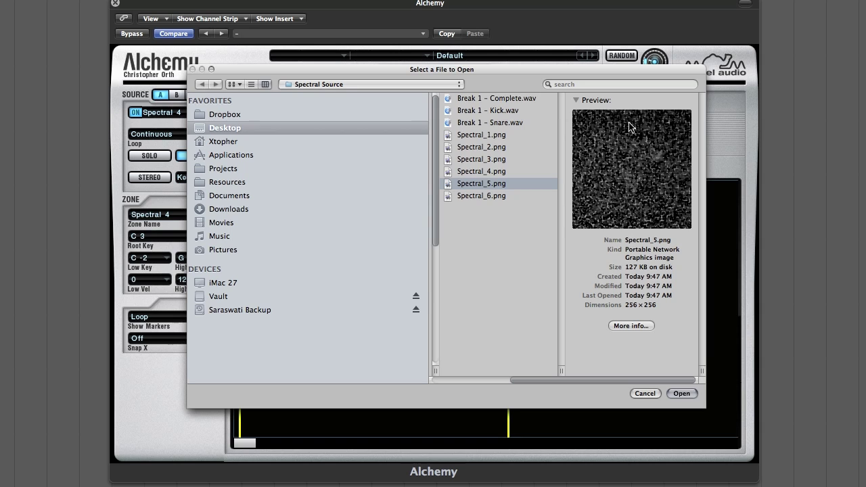
{"action": "left_click", "coordinate": [681, 393]}
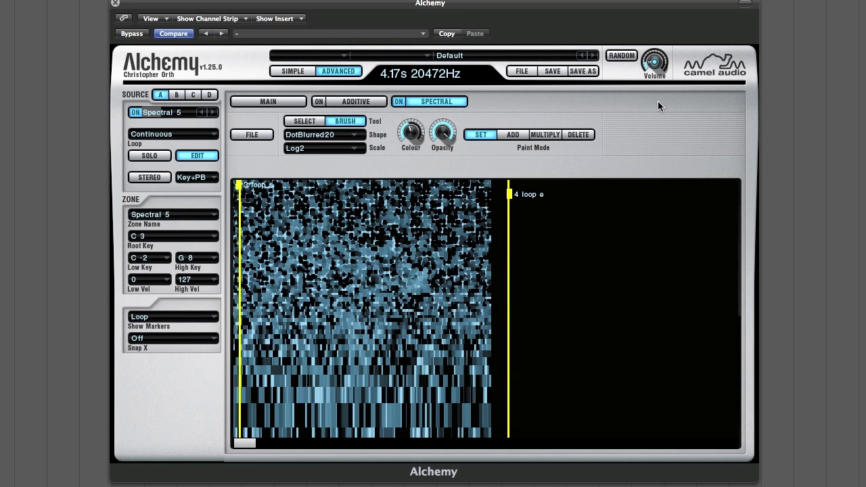
{"action": "left_click", "coordinate": [250, 135]}
Step: Swap Spectral_5 for Spectral_6.png, raise the volume, and pull the loop end to the image edge
{"action": "left_click", "coordinate": [279, 184]}
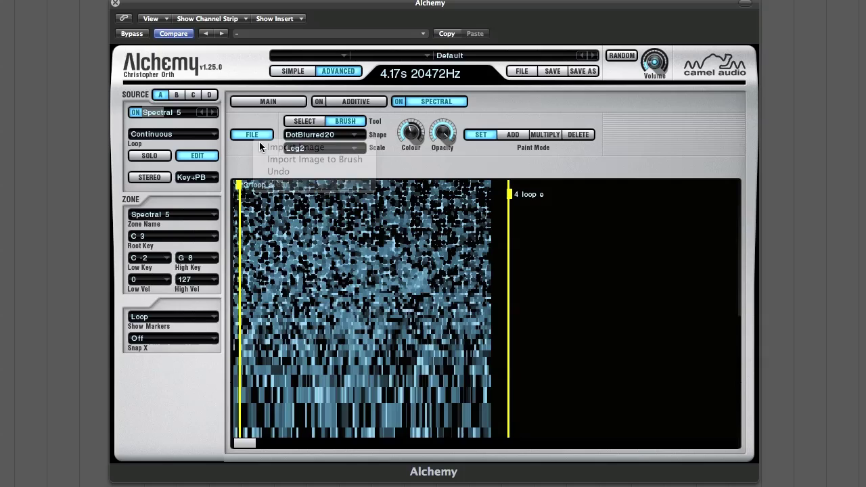
{"action": "left_click", "coordinate": [256, 136]}
{"action": "key", "text": "Return"}
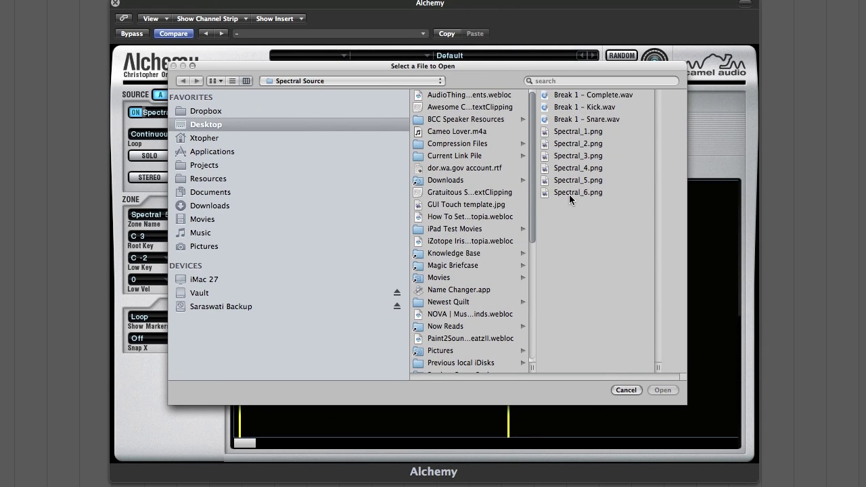
{"action": "left_click", "coordinate": [569, 193]}
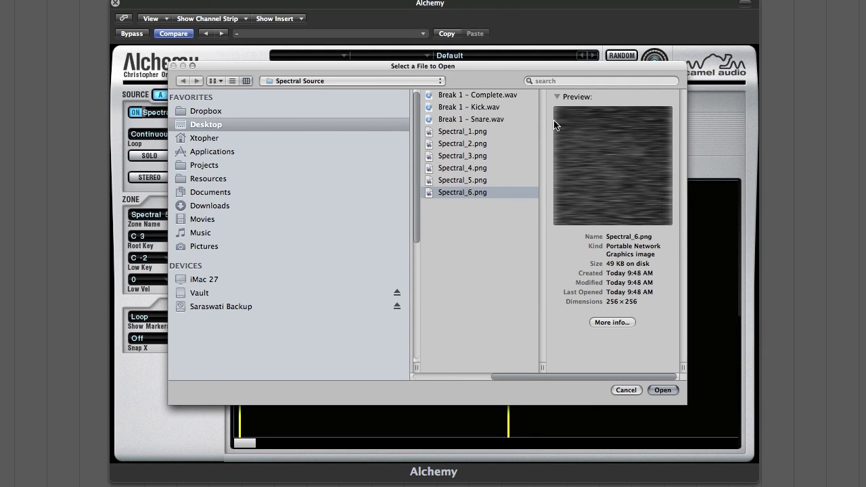
{"action": "left_click", "coordinate": [662, 390]}
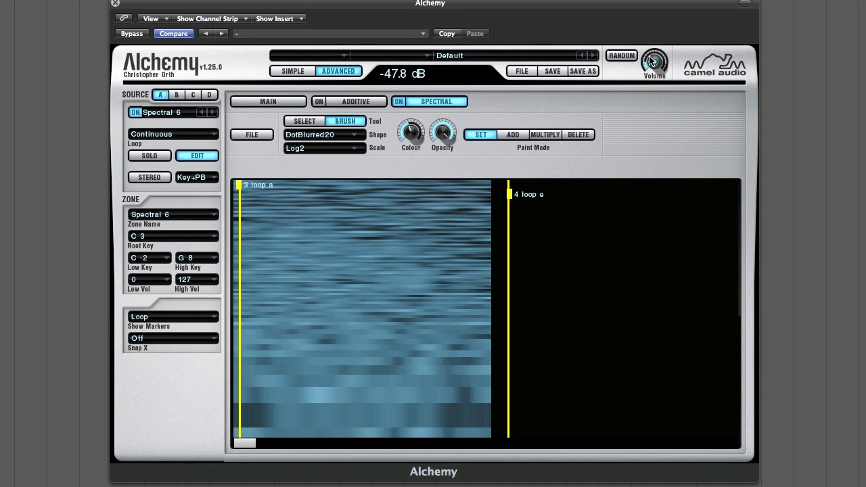
{"action": "left_click_drag", "start_coordinate": [654, 66], "coordinate": [657, 57]}
{"action": "left_click_drag", "start_coordinate": [508, 194], "coordinate": [487, 199]}
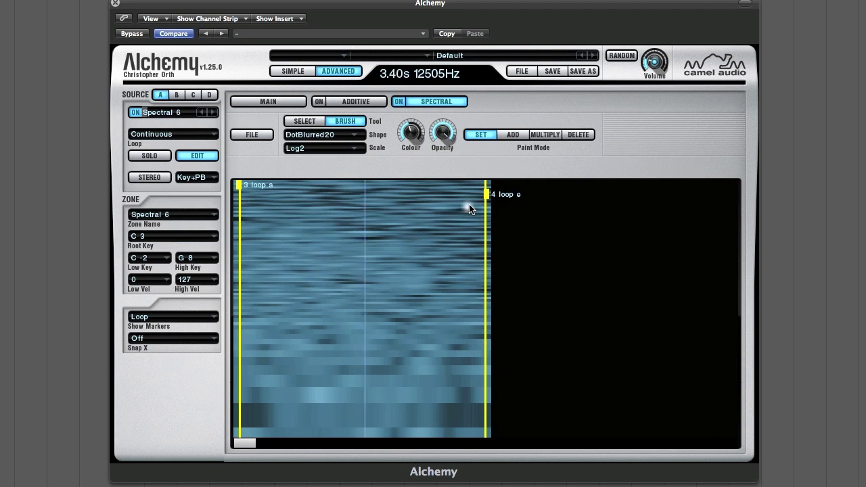
Step: Modulate Filter 1 Cutoff with AHDSR1 at about 53% depth
{"action": "left_click", "coordinate": [197, 156]}
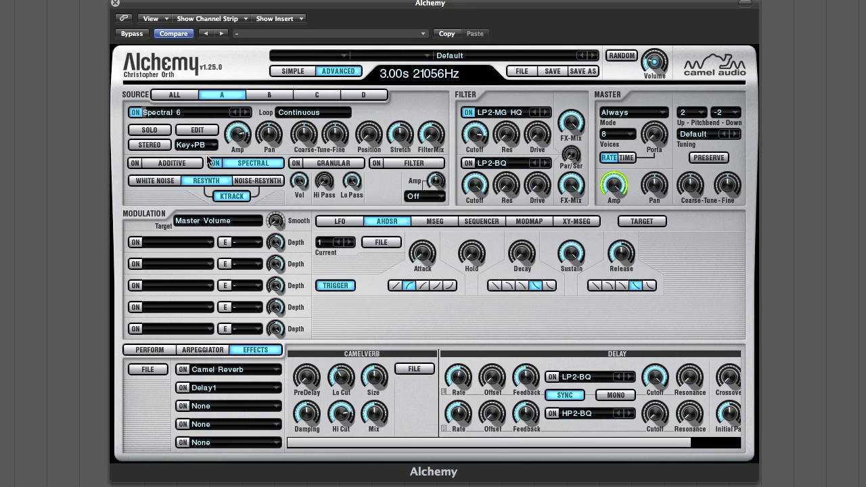
{"action": "left_click", "coordinate": [476, 135]}
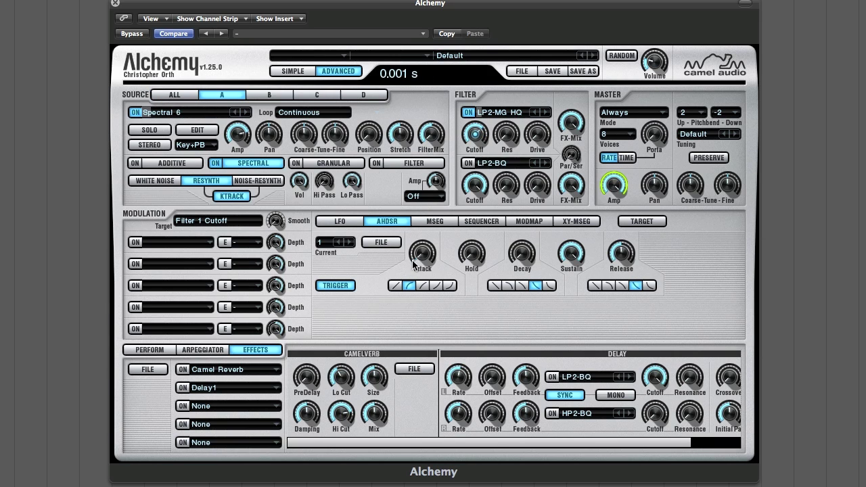
{"action": "right_click", "coordinate": [477, 137]}
{"action": "mouse_move", "coordinate": [518, 146]}
{"action": "mouse_move", "coordinate": [646, 159]}
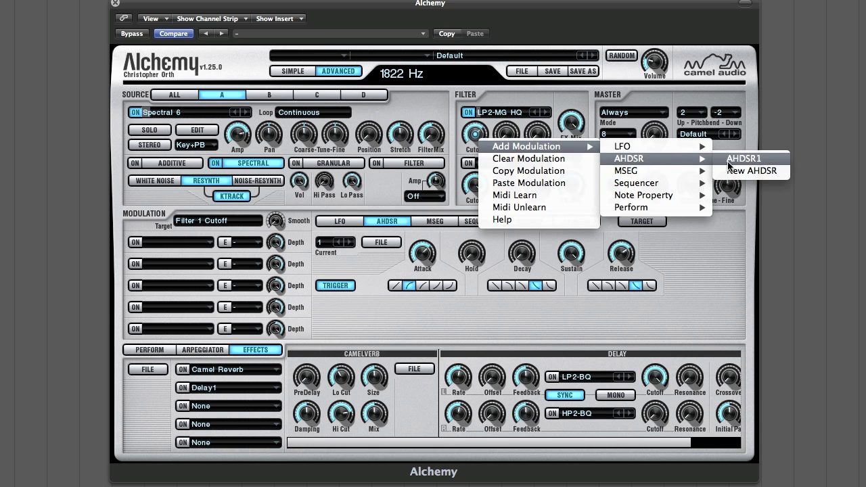
{"action": "left_click", "coordinate": [743, 158]}
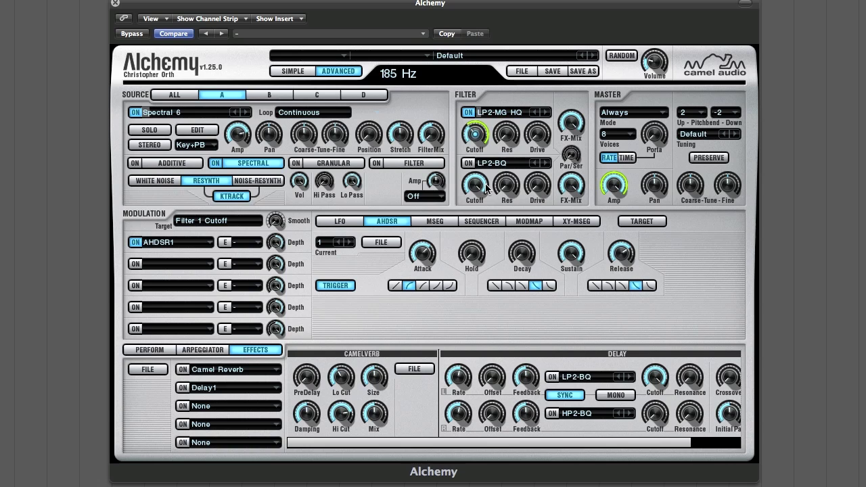
{"action": "left_click_drag", "start_coordinate": [277, 243], "coordinate": [280, 279]}
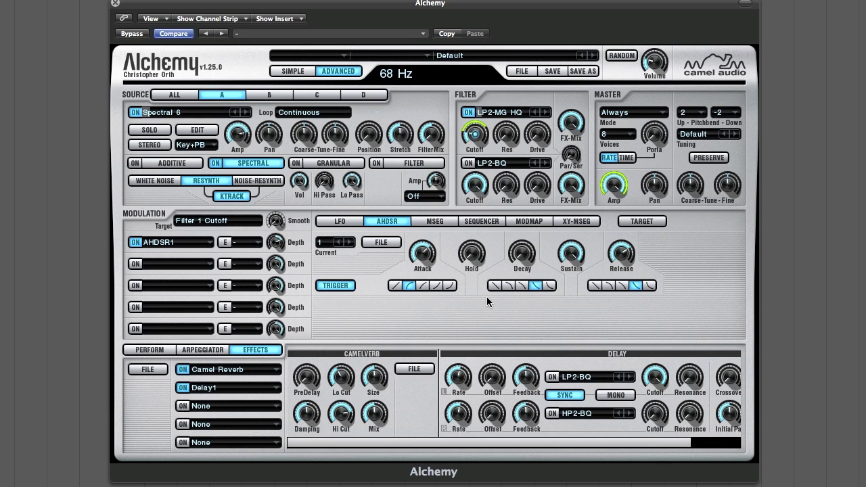
Step: Check the master volume and filter cutoff modulation slots, then open source A's spectral editor
{"action": "left_click", "coordinate": [656, 65]}
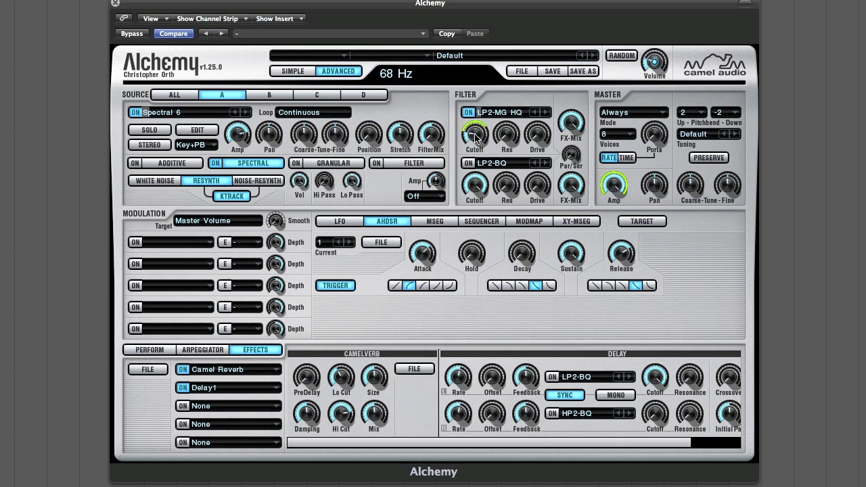
{"action": "left_click", "coordinate": [473, 145]}
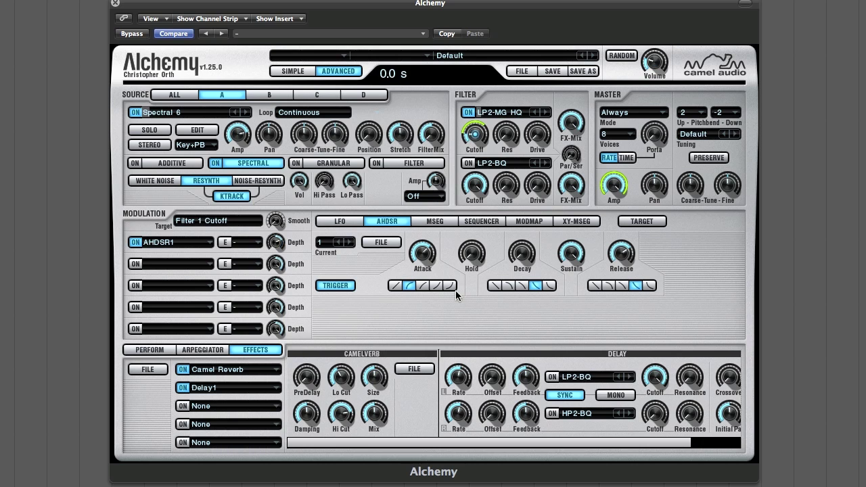
{"action": "left_click_drag", "start_coordinate": [544, 445], "coordinate": [646, 445]}
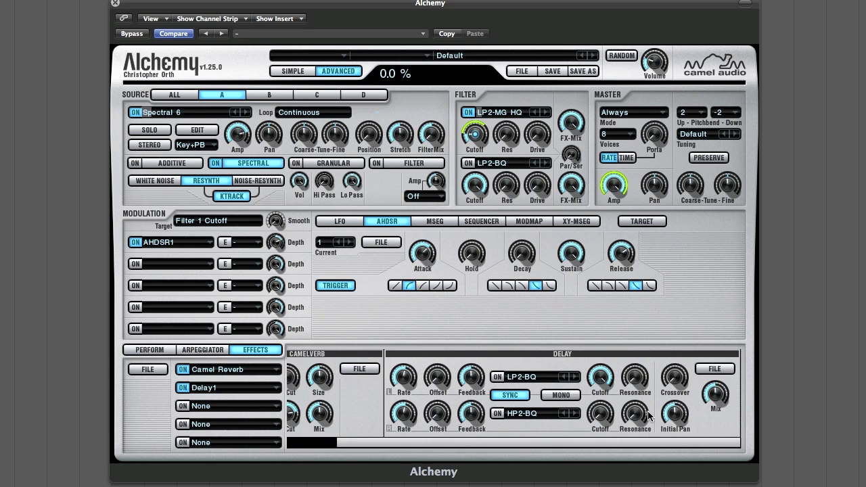
{"action": "left_click", "coordinate": [651, 63]}
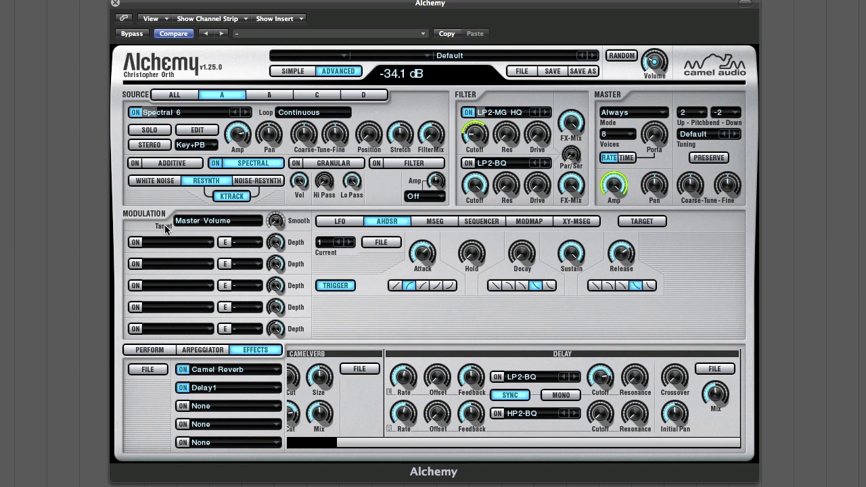
{"action": "left_click", "coordinate": [195, 131]}
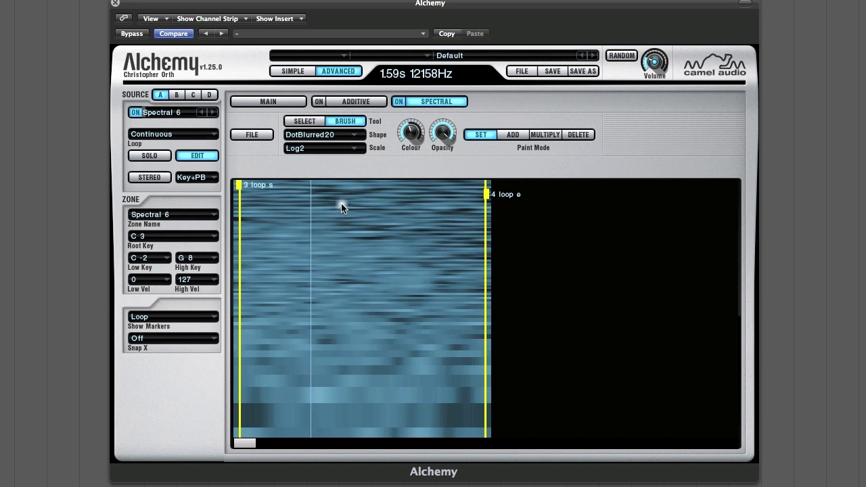
Step: Paint a test dot, then switch the brush shape to Spray3
{"action": "left_click", "coordinate": [344, 311]}
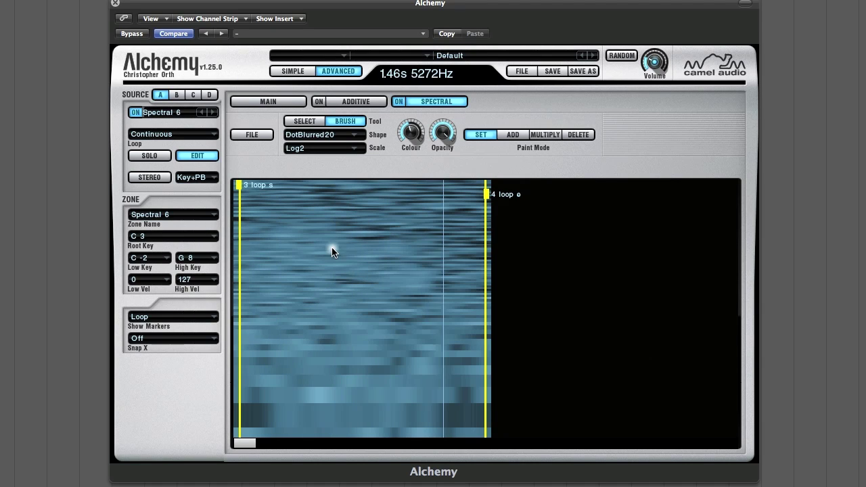
{"action": "mouse_move", "coordinate": [414, 144]}
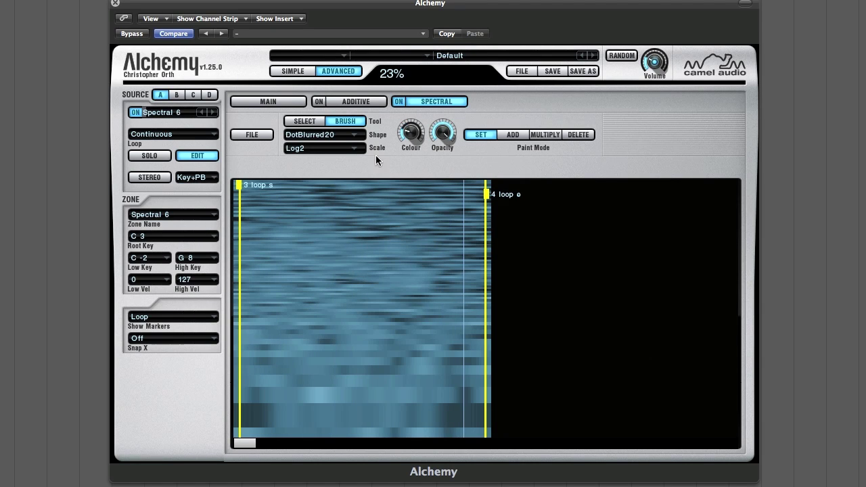
{"action": "left_click", "coordinate": [331, 139]}
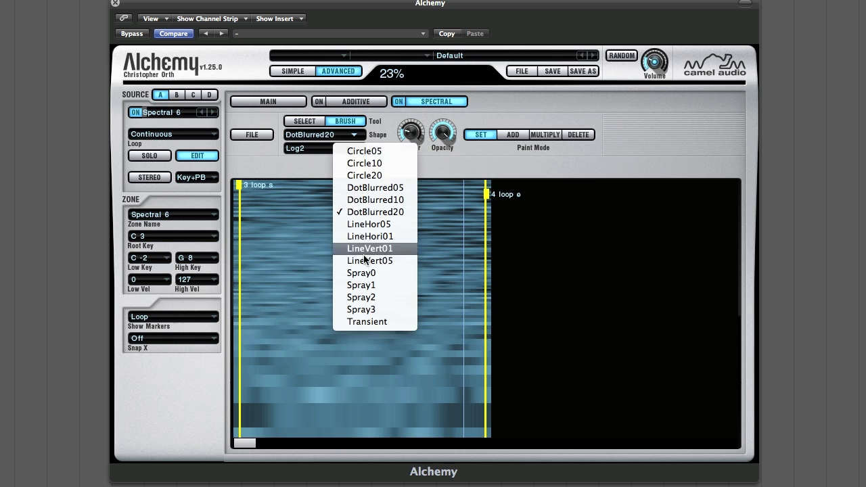
{"action": "left_click", "coordinate": [373, 309]}
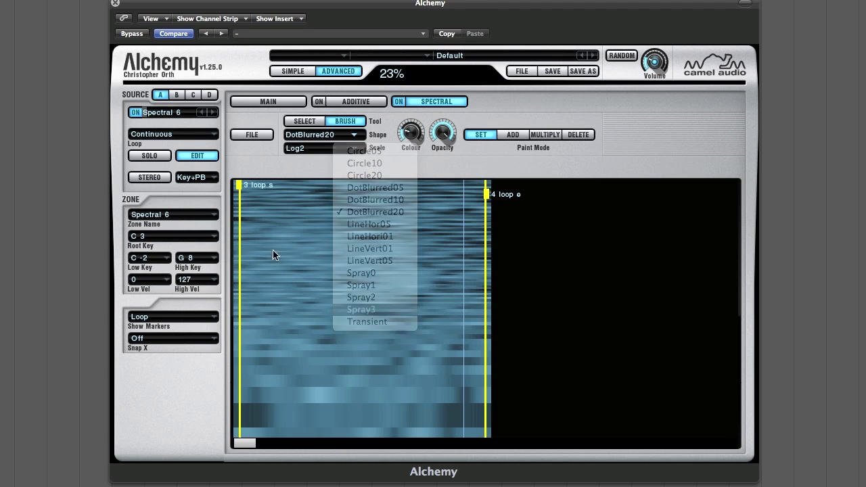
Step: Spray dark streaks across the upper spectrogram, plus a few marks near the bottom
{"action": "mouse_move", "coordinate": [280, 188]}
{"action": "left_mouse_down"}
{"action": "mouse_move", "coordinate": [300, 199]}
{"action": "mouse_move", "coordinate": [279, 201]}
{"action": "mouse_move", "coordinate": [265, 179]}
{"action": "mouse_move", "coordinate": [269, 189]}
{"action": "mouse_move", "coordinate": [242, 192]}
{"action": "mouse_move", "coordinate": [267, 182]}
{"action": "mouse_move", "coordinate": [274, 198]}
{"action": "mouse_move", "coordinate": [233, 223]}
{"action": "mouse_move", "coordinate": [247, 211]}
{"action": "mouse_move", "coordinate": [241, 218]}
{"action": "mouse_move", "coordinate": [276, 220]}
{"action": "mouse_move", "coordinate": [341, 199]}
{"action": "mouse_move", "coordinate": [436, 211]}
{"action": "mouse_move", "coordinate": [404, 191]}
{"action": "mouse_move", "coordinate": [478, 219]}
{"action": "mouse_move", "coordinate": [470, 201]}
{"action": "mouse_move", "coordinate": [490, 197]}
{"action": "mouse_move", "coordinate": [411, 193]}
{"action": "mouse_move", "coordinate": [450, 192]}
{"action": "mouse_move", "coordinate": [436, 182]}
{"action": "mouse_move", "coordinate": [422, 192]}
{"action": "mouse_move", "coordinate": [373, 187]}
{"action": "mouse_move", "coordinate": [361, 189]}
{"action": "mouse_move", "coordinate": [406, 194]}
{"action": "mouse_move", "coordinate": [311, 216]}
{"action": "mouse_move", "coordinate": [292, 190]}
{"action": "mouse_move", "coordinate": [256, 187]}
{"action": "mouse_move", "coordinate": [285, 190]}
{"action": "mouse_move", "coordinate": [307, 178]}
{"action": "mouse_move", "coordinate": [242, 184]}
{"action": "left_mouse_up"}
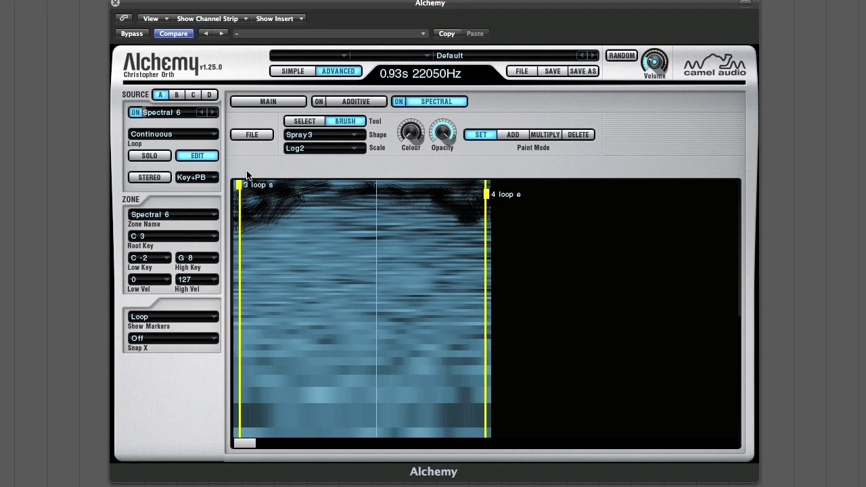
{"action": "mouse_move", "coordinate": [331, 183]}
{"action": "left_mouse_down"}
{"action": "mouse_move", "coordinate": [341, 210]}
{"action": "mouse_move", "coordinate": [434, 191]}
{"action": "mouse_move", "coordinate": [396, 182]}
{"action": "mouse_move", "coordinate": [391, 217]}
{"action": "mouse_move", "coordinate": [468, 232]}
{"action": "mouse_move", "coordinate": [440, 220]}
{"action": "mouse_move", "coordinate": [453, 242]}
{"action": "mouse_move", "coordinate": [490, 233]}
{"action": "mouse_move", "coordinate": [494, 213]}
{"action": "mouse_move", "coordinate": [428, 217]}
{"action": "mouse_move", "coordinate": [454, 228]}
{"action": "mouse_move", "coordinate": [459, 218]}
{"action": "mouse_move", "coordinate": [410, 208]}
{"action": "left_mouse_up"}
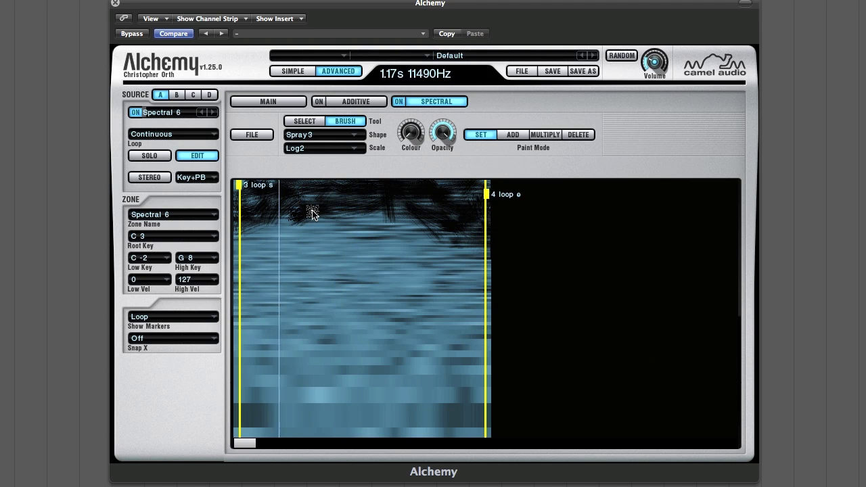
{"action": "mouse_move", "coordinate": [312, 214]}
{"action": "left_mouse_down"}
{"action": "mouse_move", "coordinate": [268, 224]}
{"action": "mouse_move", "coordinate": [314, 216]}
{"action": "mouse_move", "coordinate": [298, 225]}
{"action": "mouse_move", "coordinate": [317, 234]}
{"action": "mouse_move", "coordinate": [336, 226]}
{"action": "mouse_move", "coordinate": [349, 236]}
{"action": "mouse_move", "coordinate": [319, 220]}
{"action": "mouse_move", "coordinate": [416, 217]}
{"action": "mouse_move", "coordinate": [358, 216]}
{"action": "mouse_move", "coordinate": [447, 246]}
{"action": "mouse_move", "coordinate": [469, 263]}
{"action": "mouse_move", "coordinate": [470, 249]}
{"action": "mouse_move", "coordinate": [387, 229]}
{"action": "mouse_move", "coordinate": [312, 254]}
{"action": "mouse_move", "coordinate": [315, 239]}
{"action": "mouse_move", "coordinate": [304, 228]}
{"action": "mouse_move", "coordinate": [276, 248]}
{"action": "mouse_move", "coordinate": [306, 257]}
{"action": "mouse_move", "coordinate": [271, 263]}
{"action": "mouse_move", "coordinate": [271, 232]}
{"action": "mouse_move", "coordinate": [251, 232]}
{"action": "mouse_move", "coordinate": [291, 226]}
{"action": "mouse_move", "coordinate": [392, 247]}
{"action": "mouse_move", "coordinate": [397, 235]}
{"action": "mouse_move", "coordinate": [337, 236]}
{"action": "mouse_move", "coordinate": [394, 244]}
{"action": "mouse_move", "coordinate": [340, 240]}
{"action": "mouse_move", "coordinate": [309, 260]}
{"action": "mouse_move", "coordinate": [413, 266]}
{"action": "mouse_move", "coordinate": [355, 240]}
{"action": "mouse_move", "coordinate": [459, 260]}
{"action": "left_mouse_up"}
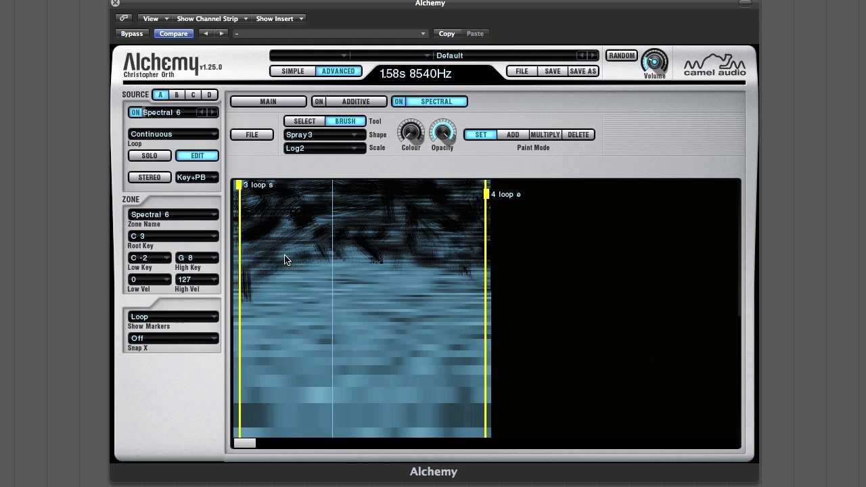
{"action": "mouse_move", "coordinate": [284, 255]}
{"action": "left_mouse_down"}
{"action": "mouse_move", "coordinate": [310, 260]}
{"action": "mouse_move", "coordinate": [292, 233]}
{"action": "mouse_move", "coordinate": [309, 243]}
{"action": "mouse_move", "coordinate": [300, 264]}
{"action": "left_mouse_up"}
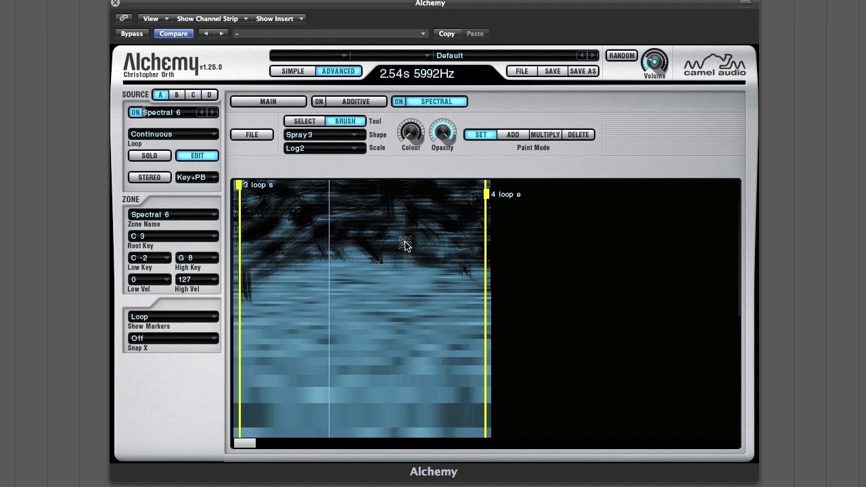
{"action": "left_click", "coordinate": [264, 279]}
{"action": "left_click", "coordinate": [274, 244]}
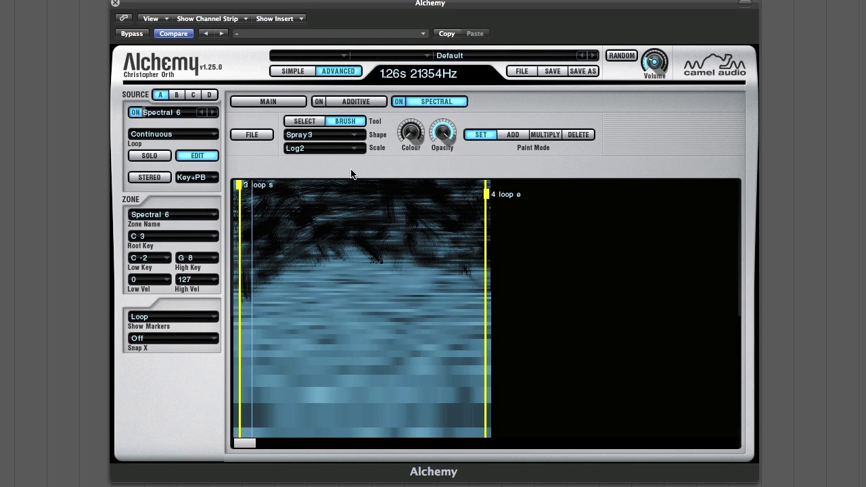
{"action": "left_click_drag", "start_coordinate": [397, 428], "coordinate": [448, 433]}
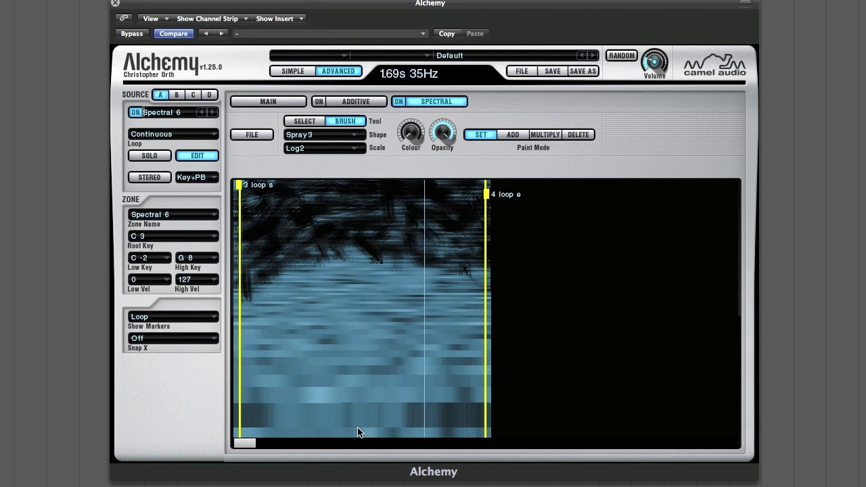
{"action": "left_click", "coordinate": [326, 138]}
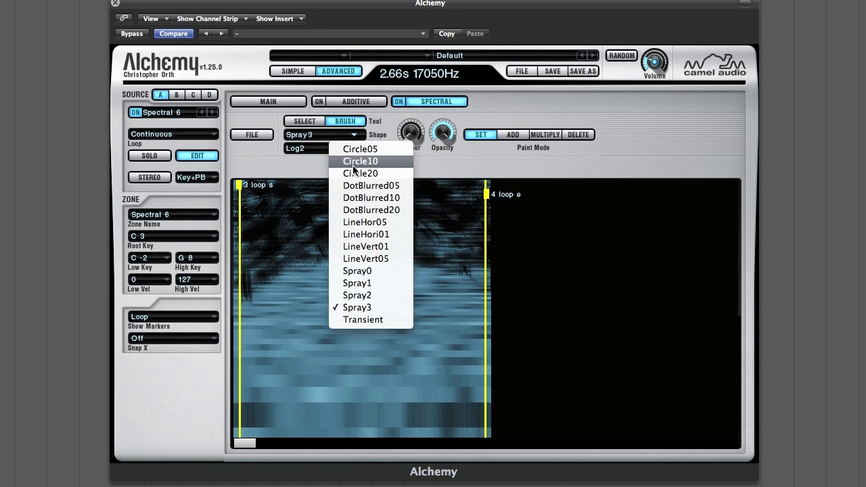
Step: Darken the spectrogram's lowest band with the Circle10 brush
{"action": "left_click", "coordinate": [357, 172]}
{"action": "left_click", "coordinate": [348, 143]}
{"action": "left_click", "coordinate": [339, 142]}
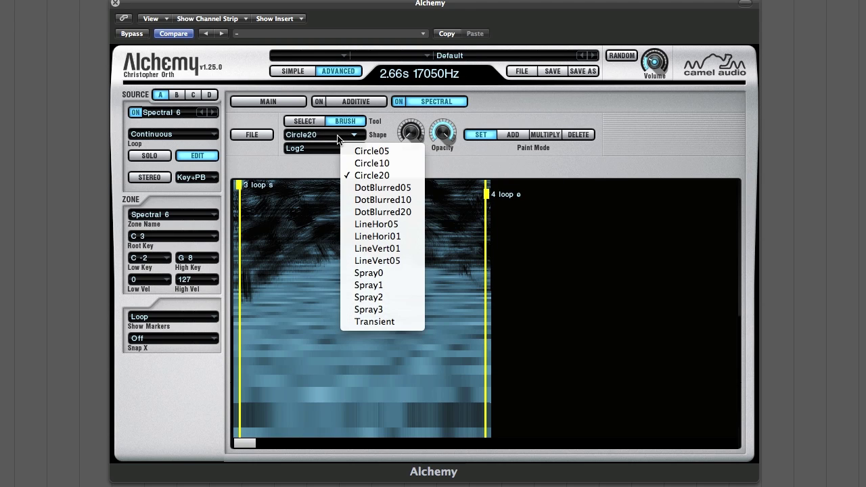
{"action": "left_click", "coordinate": [362, 163]}
{"action": "mouse_move", "coordinate": [405, 447]}
{"action": "left_mouse_down"}
{"action": "mouse_move", "coordinate": [435, 432]}
{"action": "mouse_move", "coordinate": [321, 424]}
{"action": "mouse_move", "coordinate": [242, 433]}
{"action": "mouse_move", "coordinate": [466, 431]}
{"action": "left_mouse_up"}
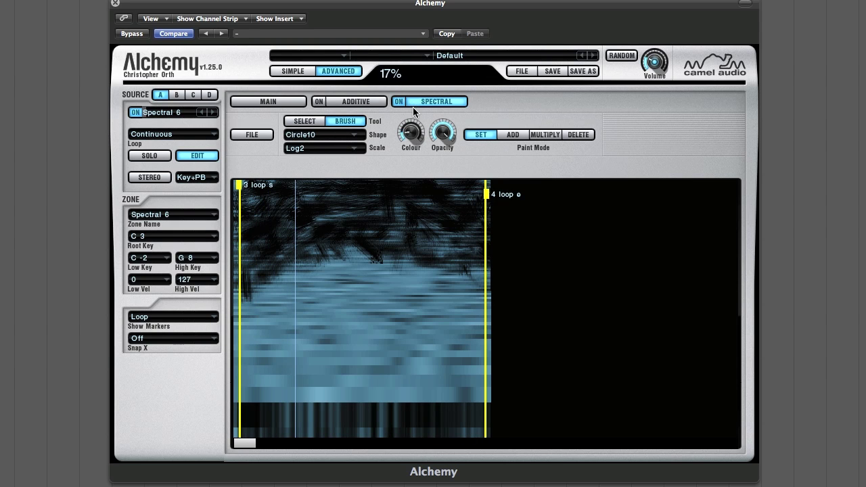
Step: Spray lighter blue across the middle and bottom with the Spray2 brush, then close the editor
{"action": "left_click", "coordinate": [340, 135]}
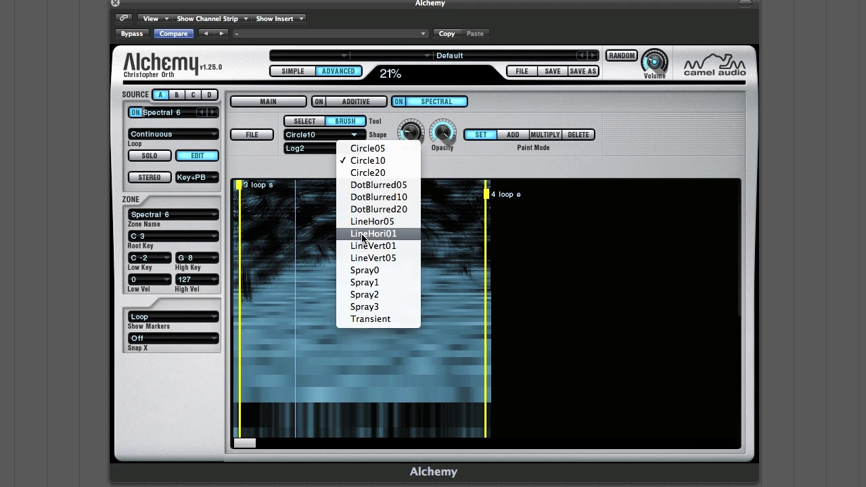
{"action": "left_click", "coordinate": [364, 296]}
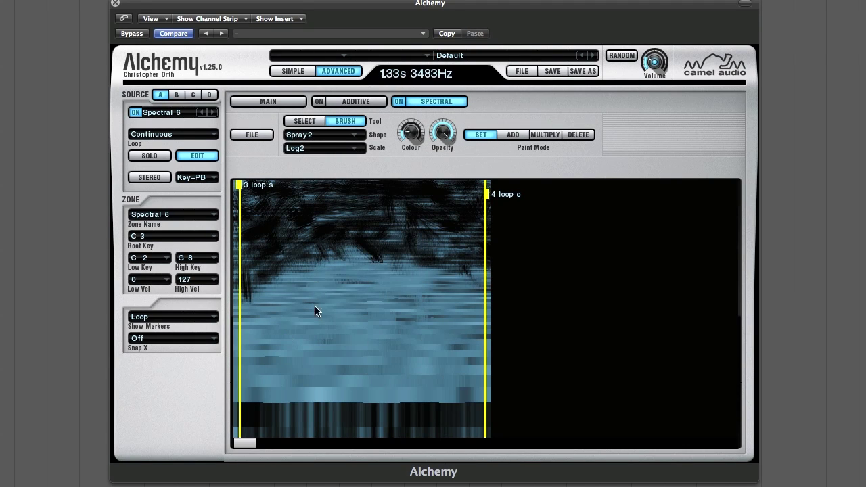
{"action": "mouse_move", "coordinate": [315, 311]}
{"action": "left_mouse_down"}
{"action": "mouse_move", "coordinate": [385, 261]}
{"action": "mouse_move", "coordinate": [433, 360]}
{"action": "left_mouse_up"}
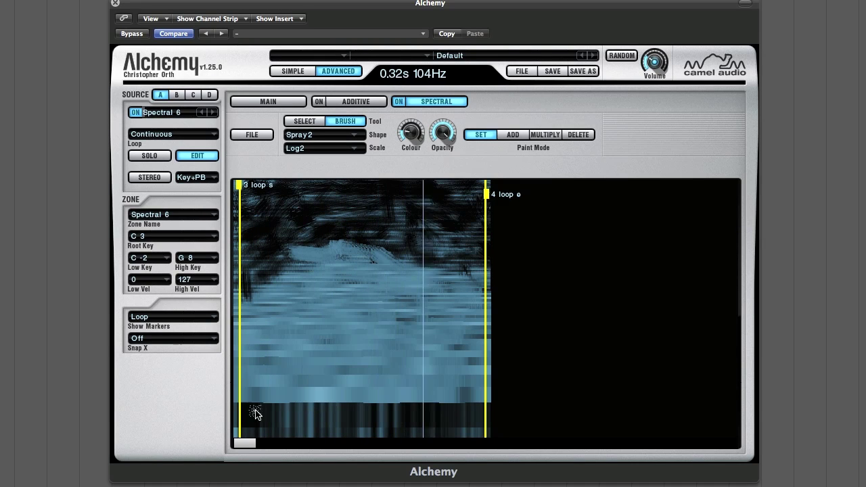
{"action": "mouse_move", "coordinate": [255, 414]}
{"action": "left_mouse_down"}
{"action": "mouse_move", "coordinate": [313, 399]}
{"action": "mouse_move", "coordinate": [483, 405]}
{"action": "mouse_move", "coordinate": [248, 395]}
{"action": "mouse_move", "coordinate": [255, 410]}
{"action": "mouse_move", "coordinate": [237, 405]}
{"action": "mouse_move", "coordinate": [325, 418]}
{"action": "mouse_move", "coordinate": [347, 393]}
{"action": "left_mouse_up"}
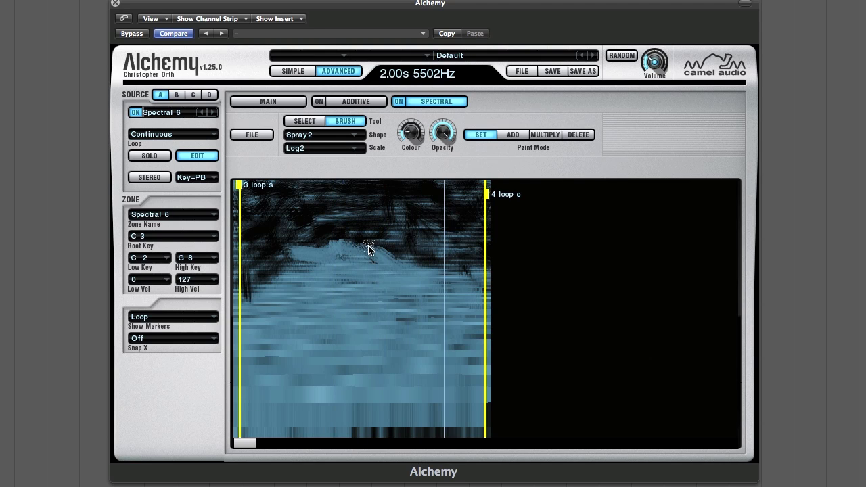
{"action": "left_click", "coordinate": [207, 155]}
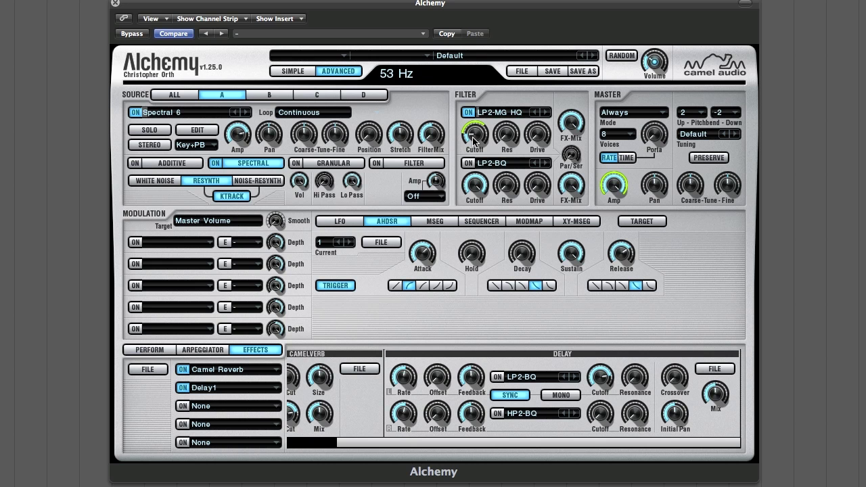
Step: Raise the Filter 1 cutoff slightly and nudge the Alchemy window left
{"action": "mouse_move", "coordinate": [475, 140]}
{"action": "left_mouse_down"}
{"action": "mouse_move", "coordinate": [472, 116]}
{"action": "mouse_move", "coordinate": [473, 144]}
{"action": "left_mouse_up"}
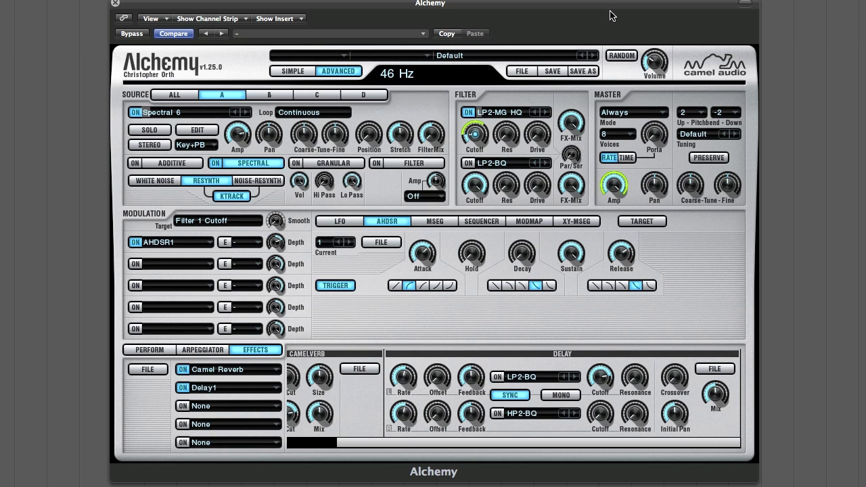
{"action": "mouse_move", "coordinate": [474, 11]}
{"action": "left_mouse_down"}
{"action": "mouse_move", "coordinate": [463, 13]}
{"action": "mouse_move", "coordinate": [472, 12]}
{"action": "left_mouse_up"}
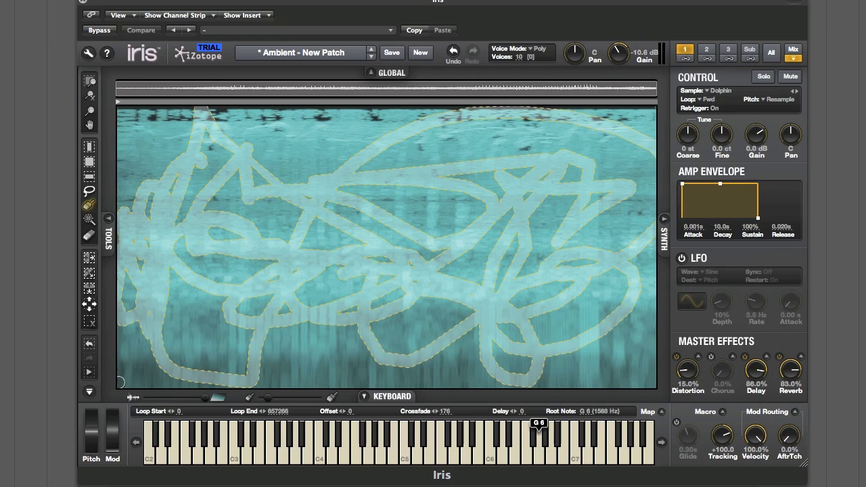
Step: Remove the looping painted selection from the Dolphin spectrogram using the Deselect tool
{"action": "right_click", "coordinate": [363, 207]}
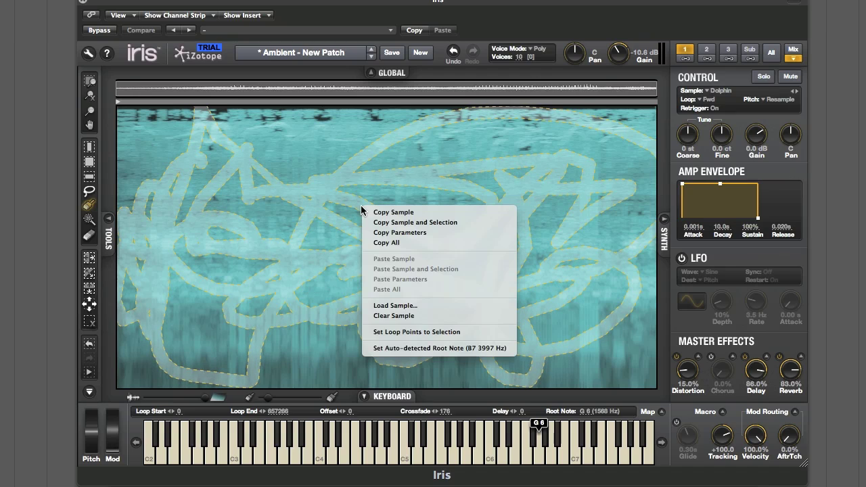
{"action": "left_click", "coordinate": [92, 322]}
{"action": "left_click", "coordinate": [92, 322]}
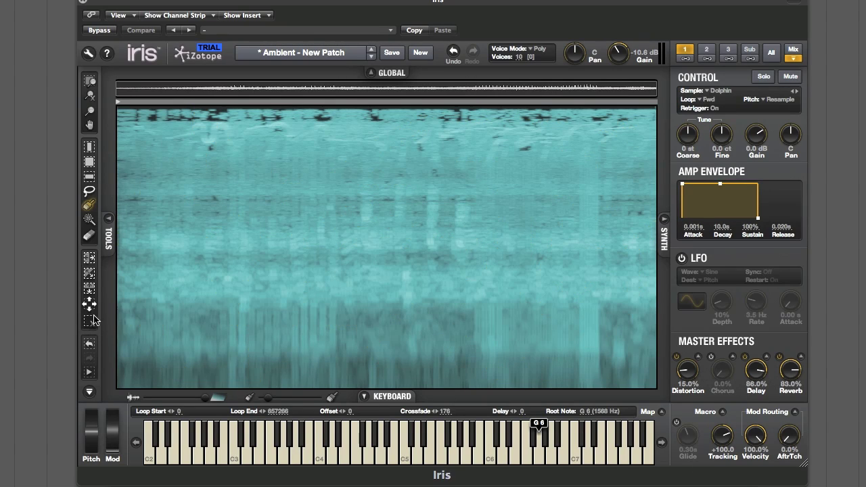